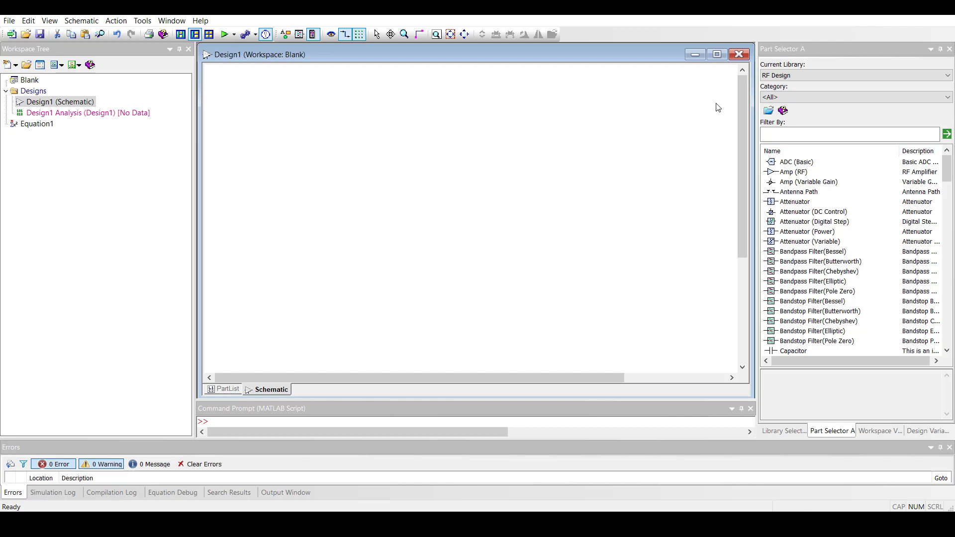
Load the Modelithics Mini-Circuits Library v21.4, then browse the Modelithics Amplifiers Library v21.4 parts
click(947, 76)
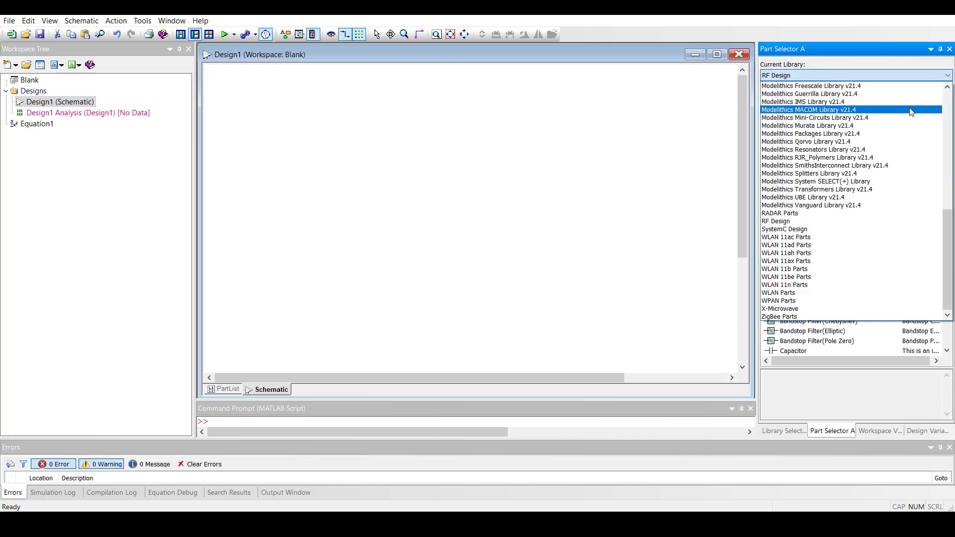
scroll(911, 109, up, 2)
scroll(911, 113, up, 3)
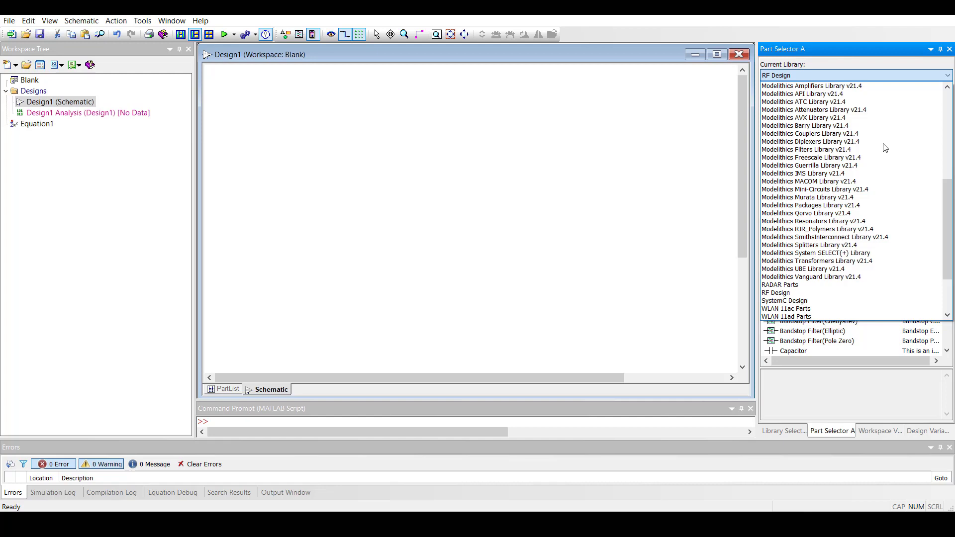
click(882, 192)
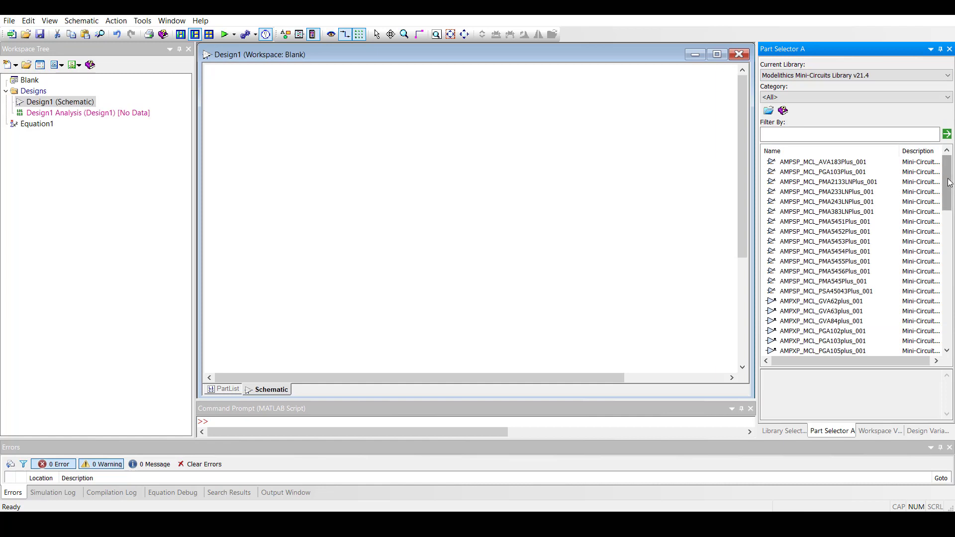
drag(950, 182, 940, 350)
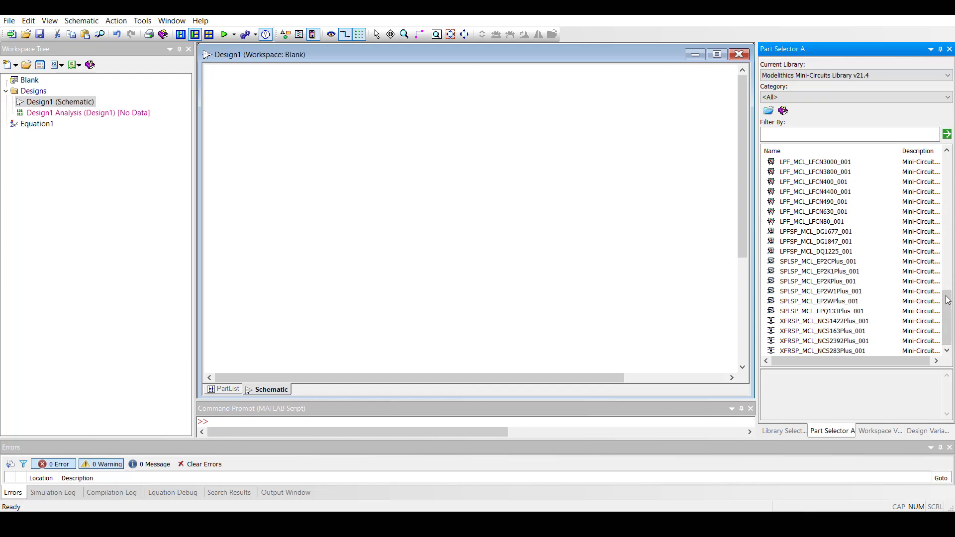
click(947, 75)
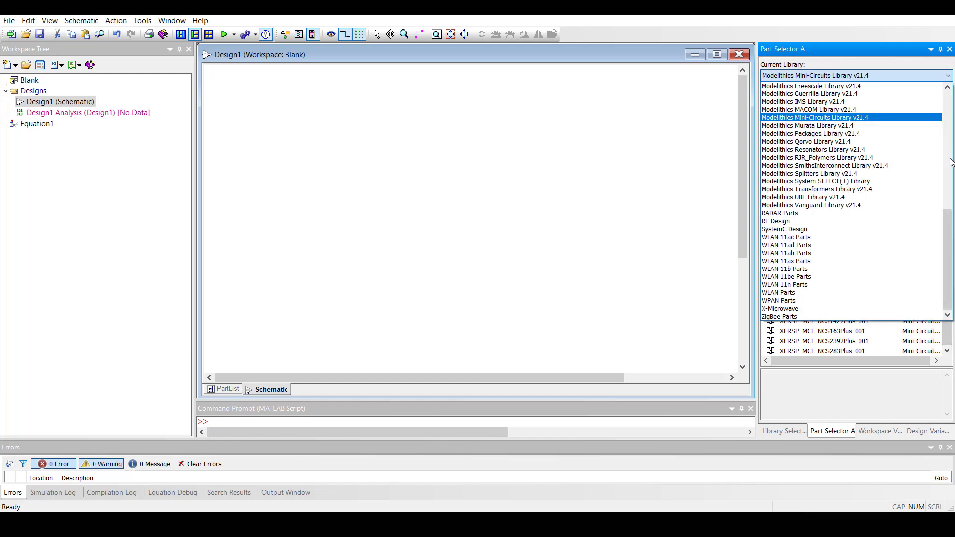
scroll(951, 169, up, 4)
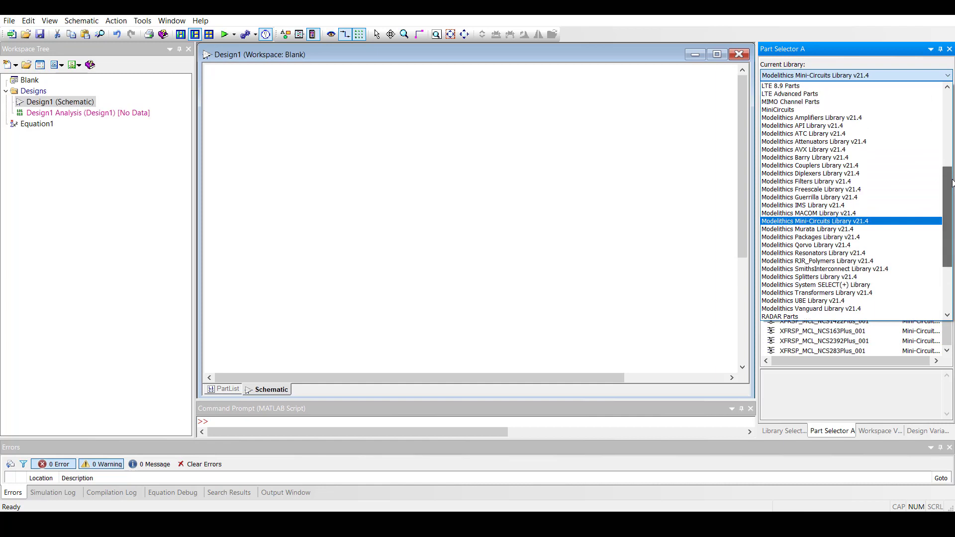
click(887, 118)
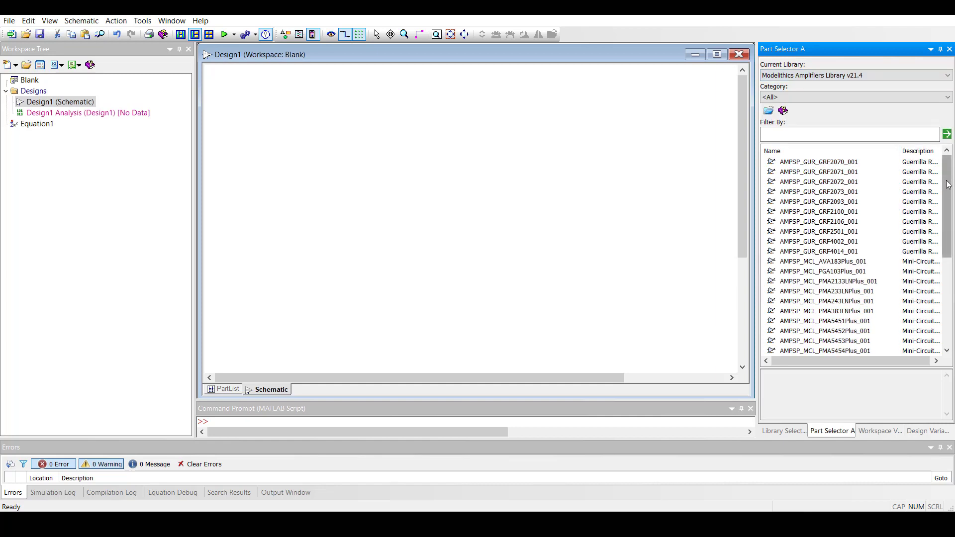
drag(947, 184, 949, 297)
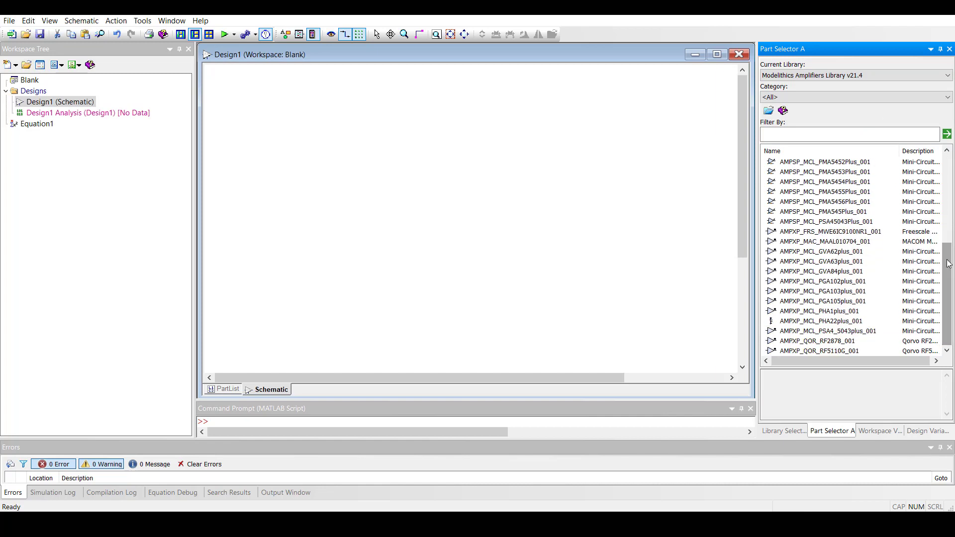
Return to the Mini-Circuits Library v21.4 and select the AMPXP_MCL_GVA84plus_001 amplifier
click(931, 75)
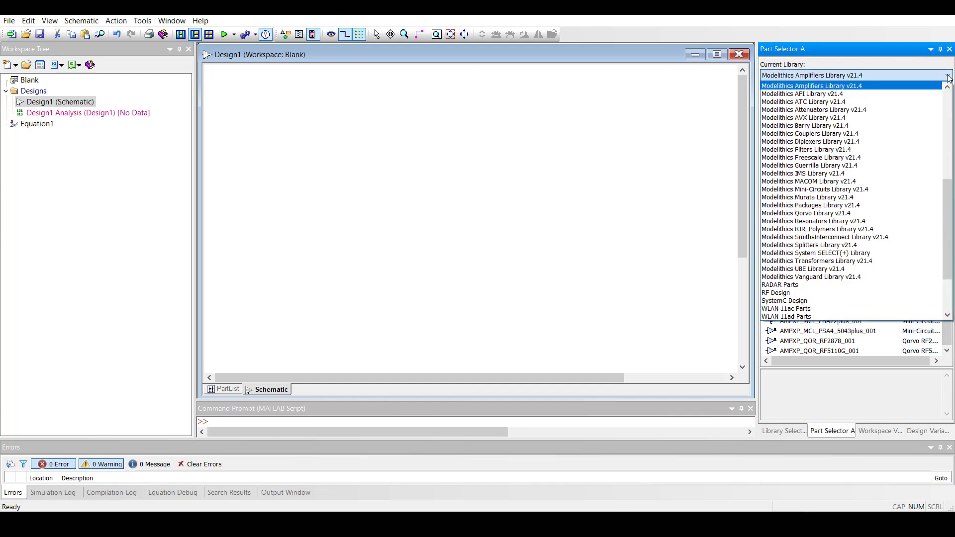
click(876, 189)
drag(950, 189, 950, 199)
click(838, 281)
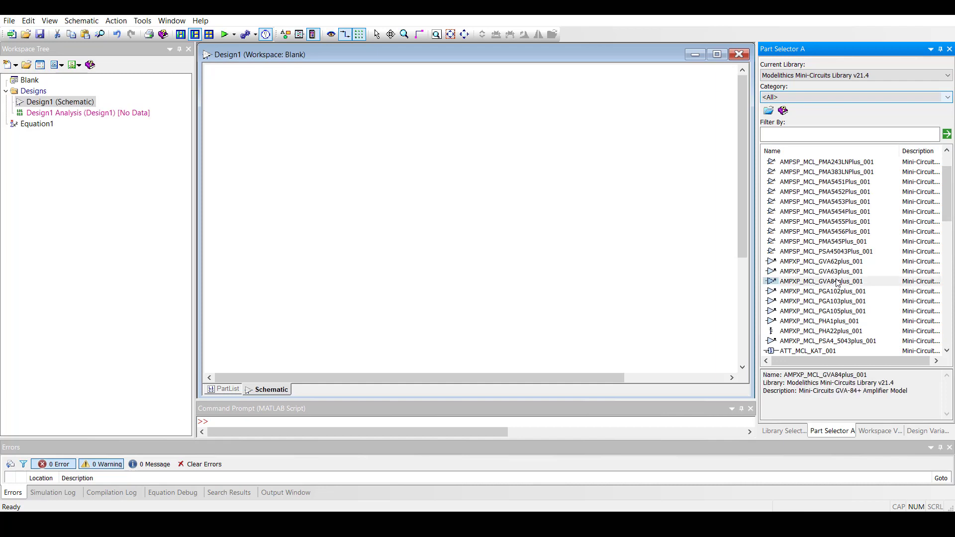
Place the GVA-84+ amplifier on the Design1 schematic and set Model_Mode to 2:System Analysis Mode
click(521, 231)
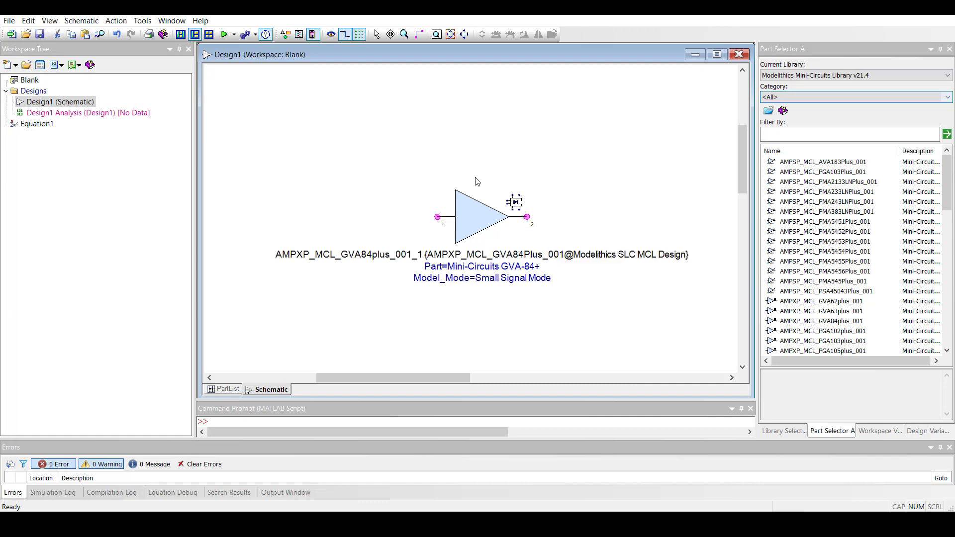
double_click(469, 214)
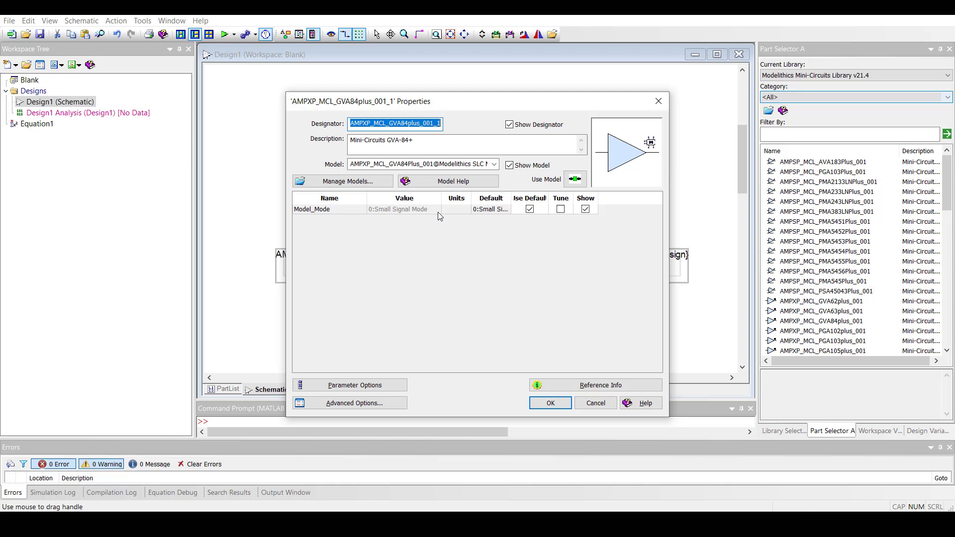
click(427, 209)
click(438, 212)
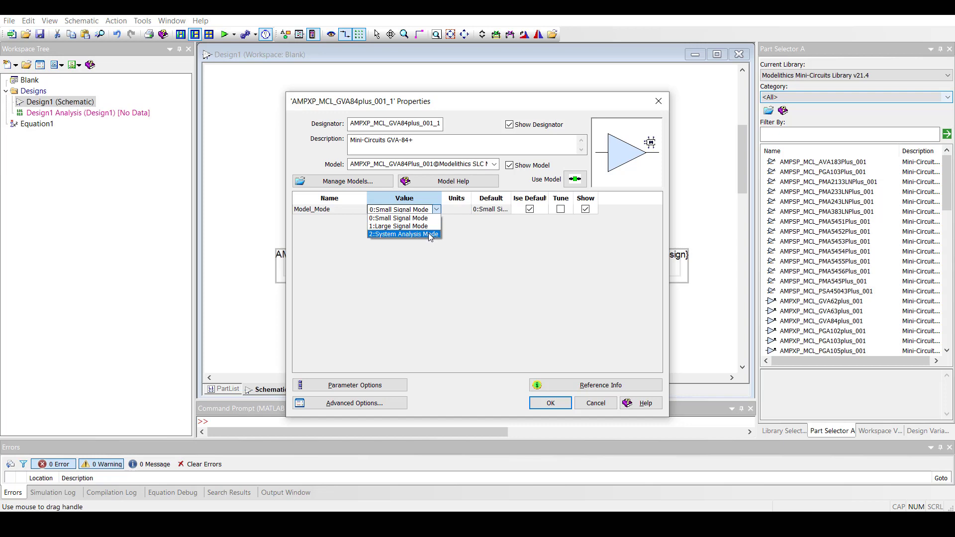
click(430, 234)
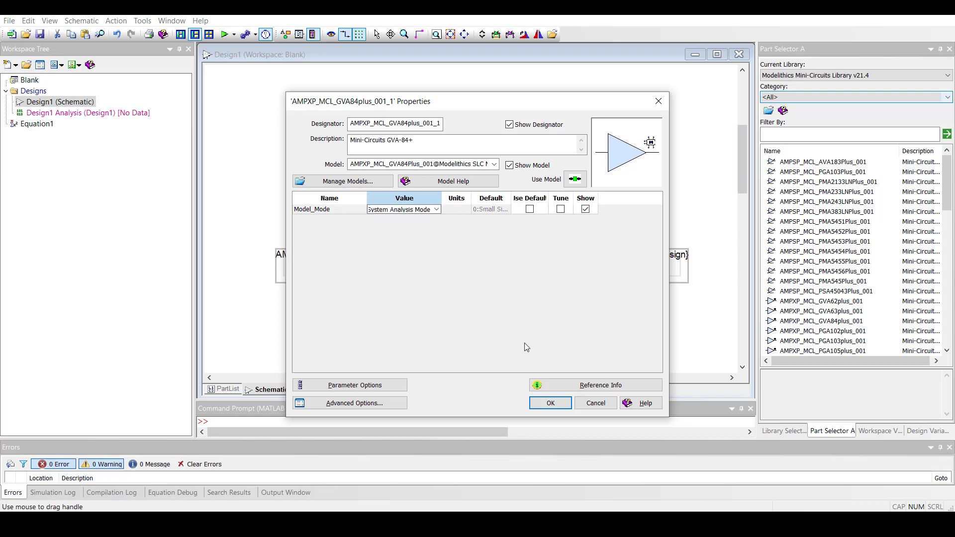
click(541, 402)
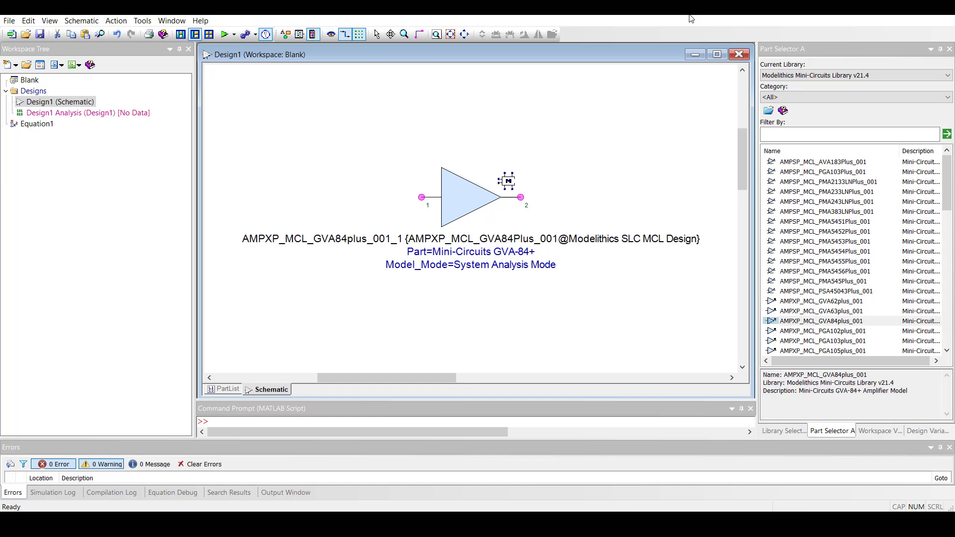
Place an ATT_IMS_0603_001 attenuator from the IMS Library v21.4 before the amplifier, set to 3 dB
click(946, 76)
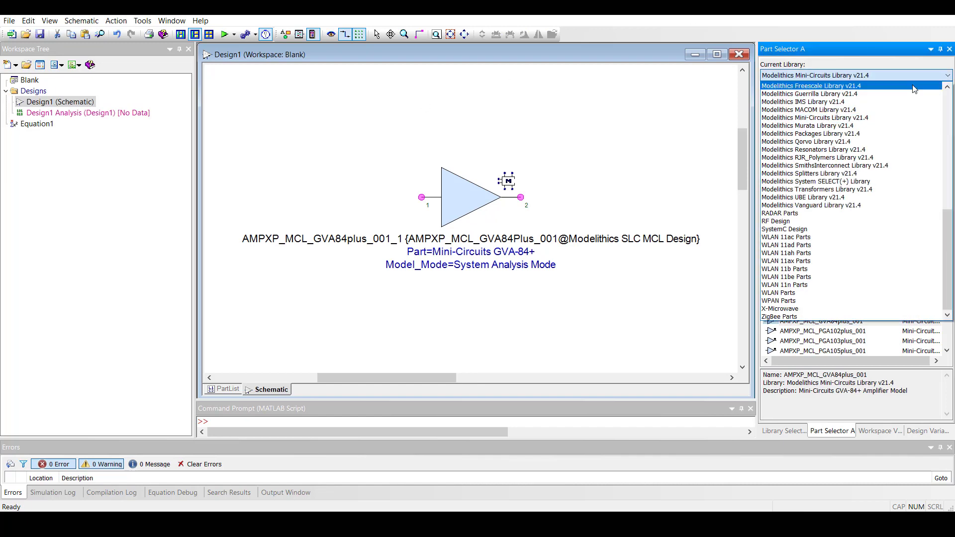
click(866, 101)
drag(808, 182, 298, 189)
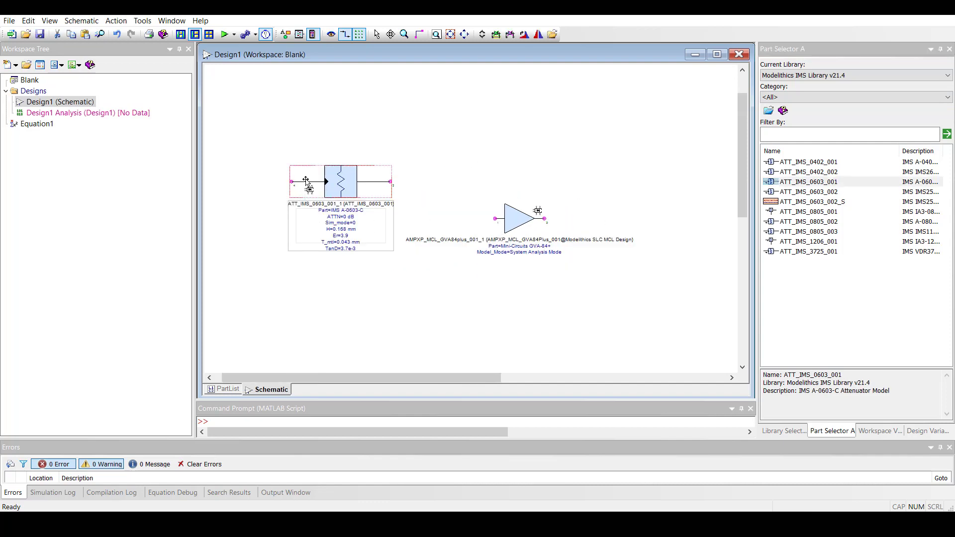
double_click(479, 273)
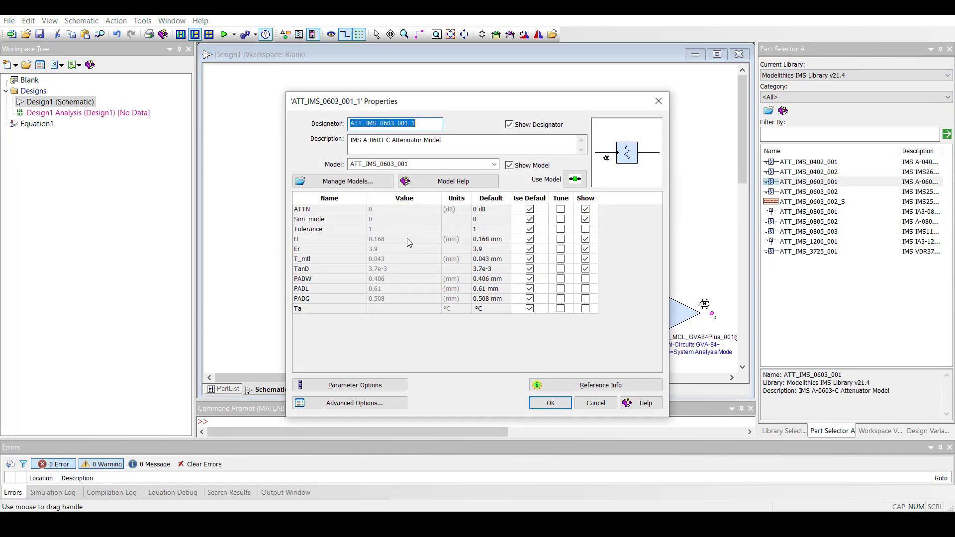
click(395, 210)
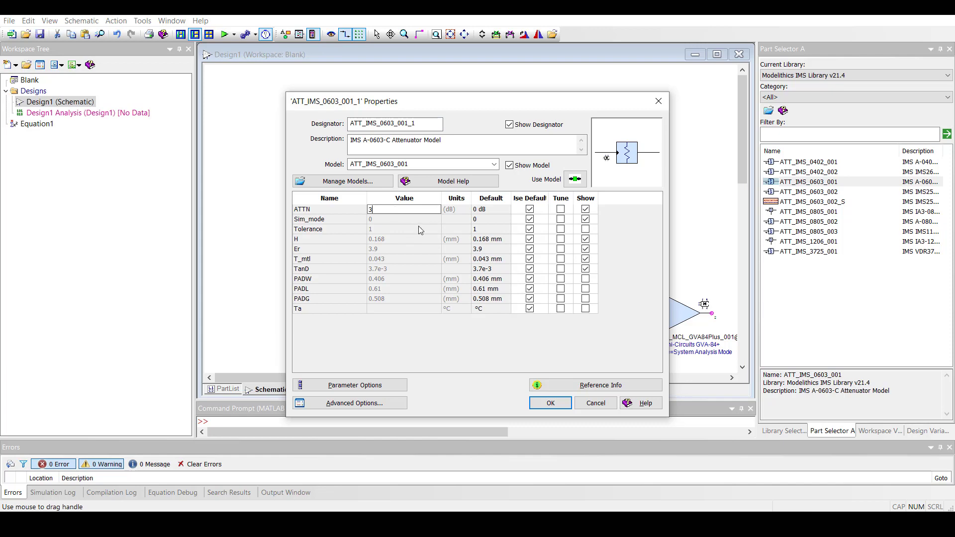
click(552, 404)
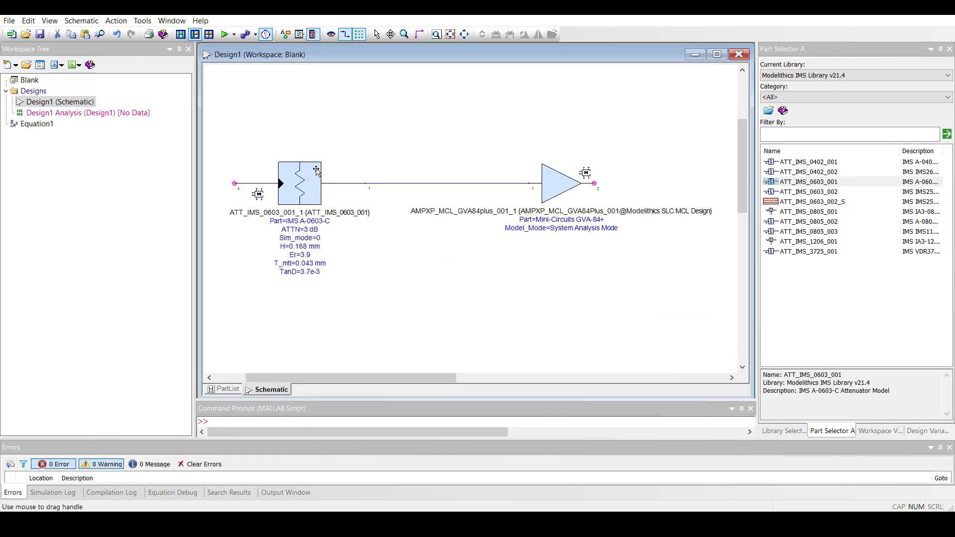
Copy the 3 dB attenuator and paste it after the amplifier
click(314, 173)
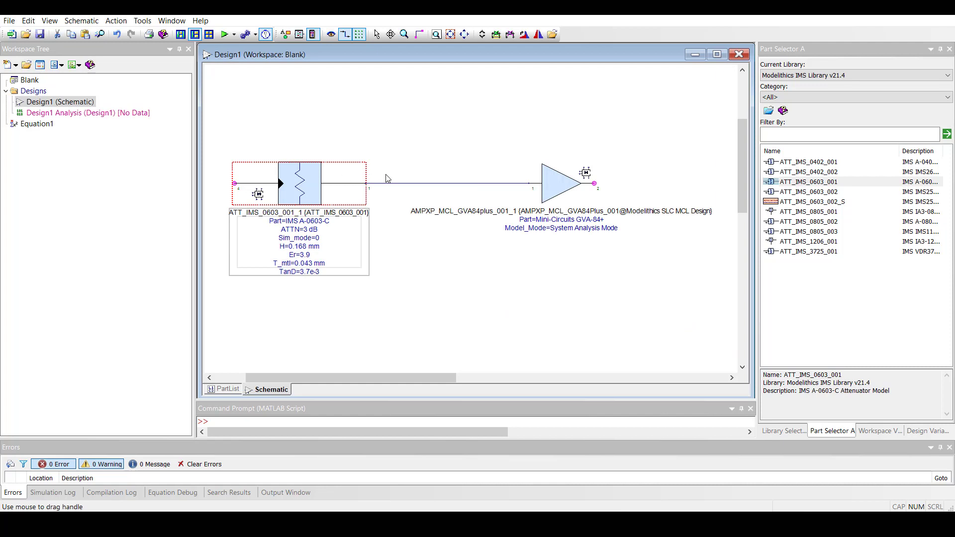
drag(427, 377, 543, 381)
key(ctrl+v)
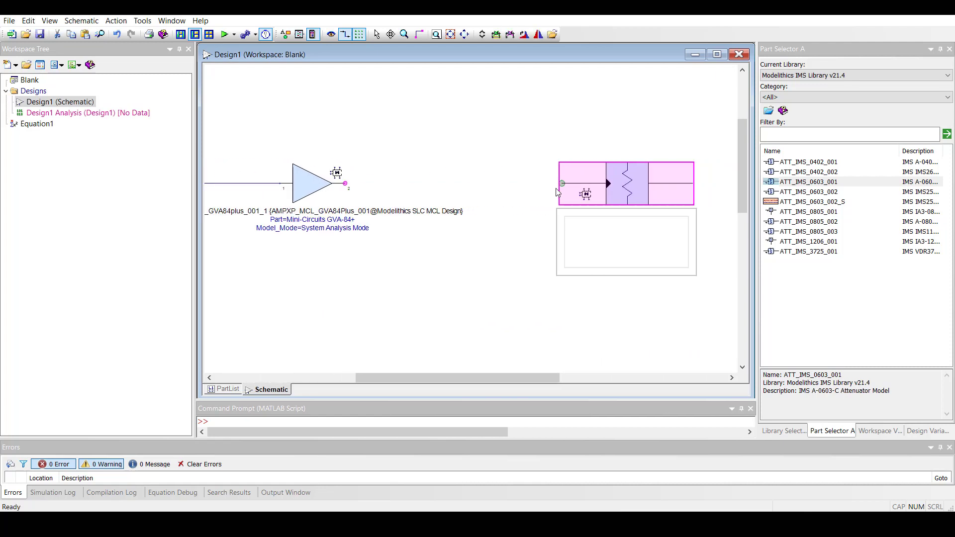
click(557, 193)
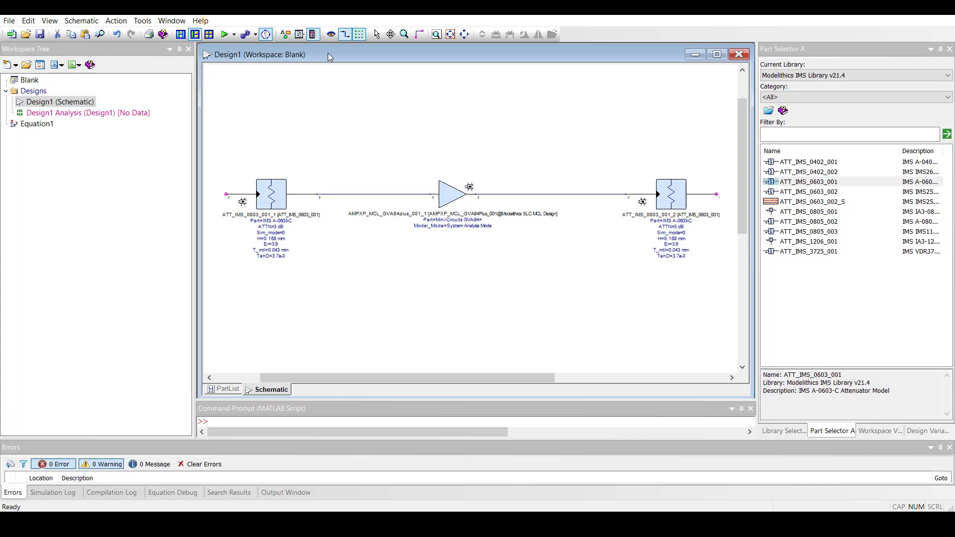
Add a Source (Multi) from the RF Design library before the first attenuator
click(945, 77)
click(771, 222)
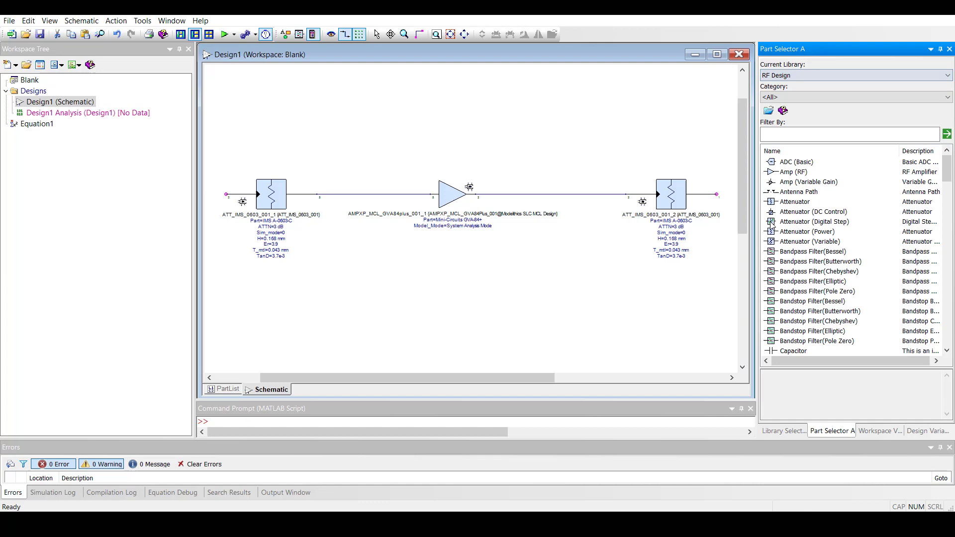
scroll(772, 225, down, 15)
drag(795, 281, 228, 159)
scroll(260, 187, up, 2)
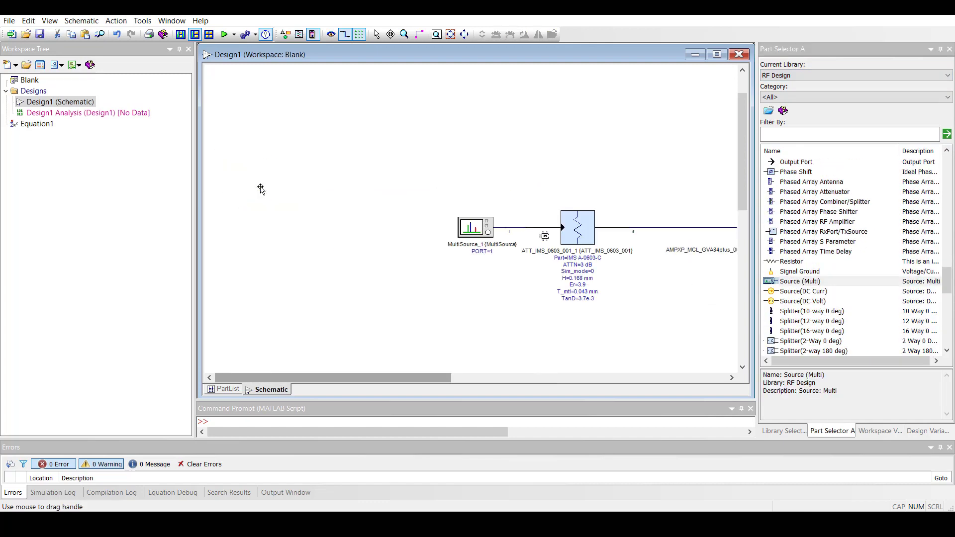
Give MultiSource_1 a CW tone at 1000 MHz with -20 dBm power
double_click(477, 234)
click(606, 281)
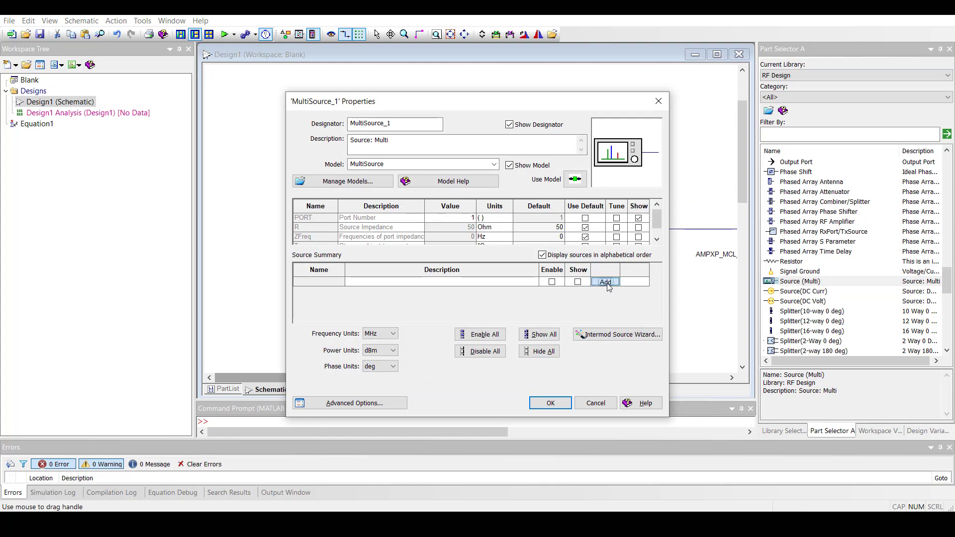
click(423, 340)
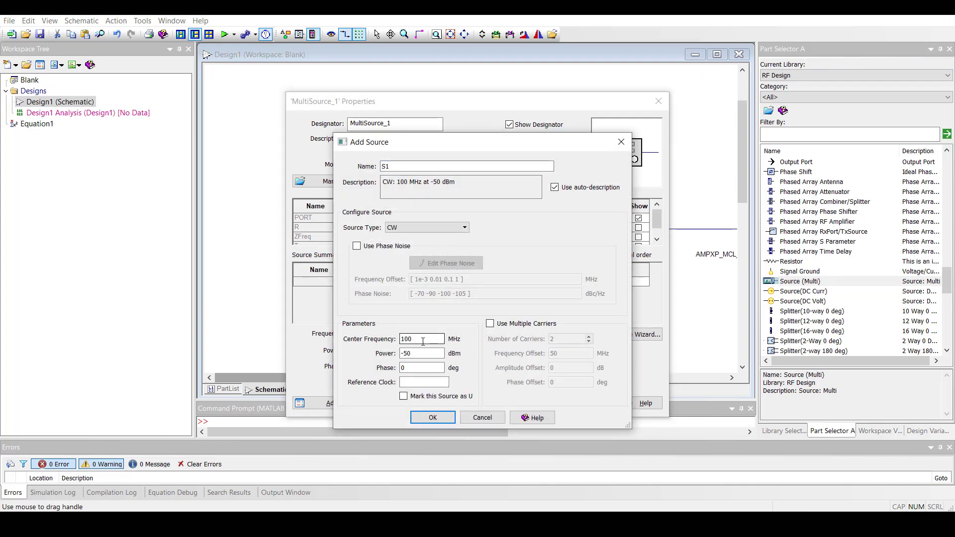
text(0)
click(411, 353)
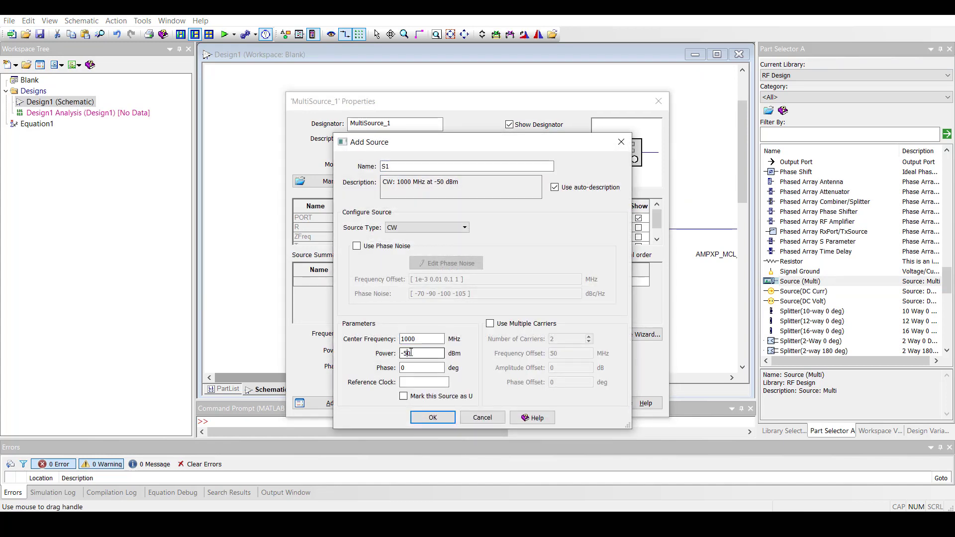
key(BackSpace)
text(2)
click(433, 417)
click(531, 407)
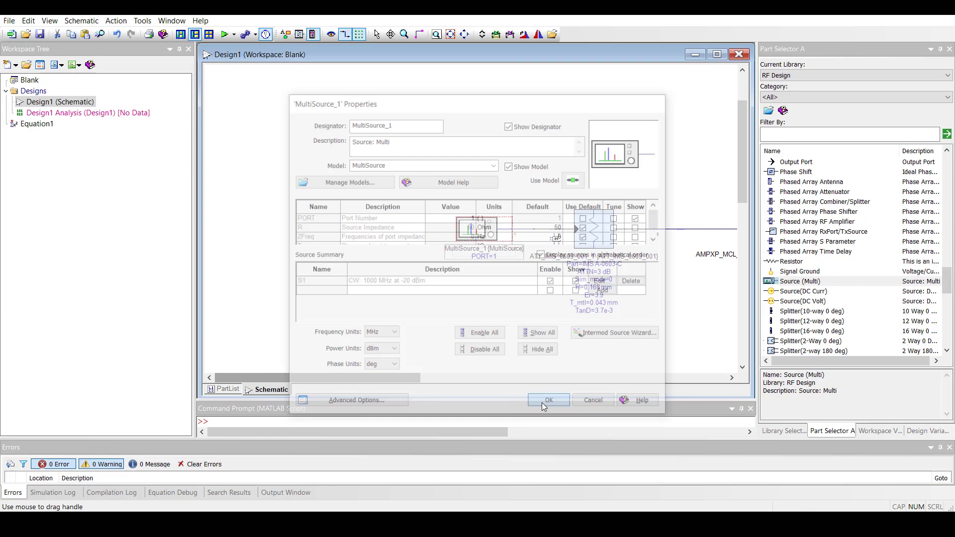
Connect output Port_2 to the last attenuator's wire and fit the circuit in view
drag(408, 382, 599, 380)
drag(586, 232, 545, 231)
key(F6)
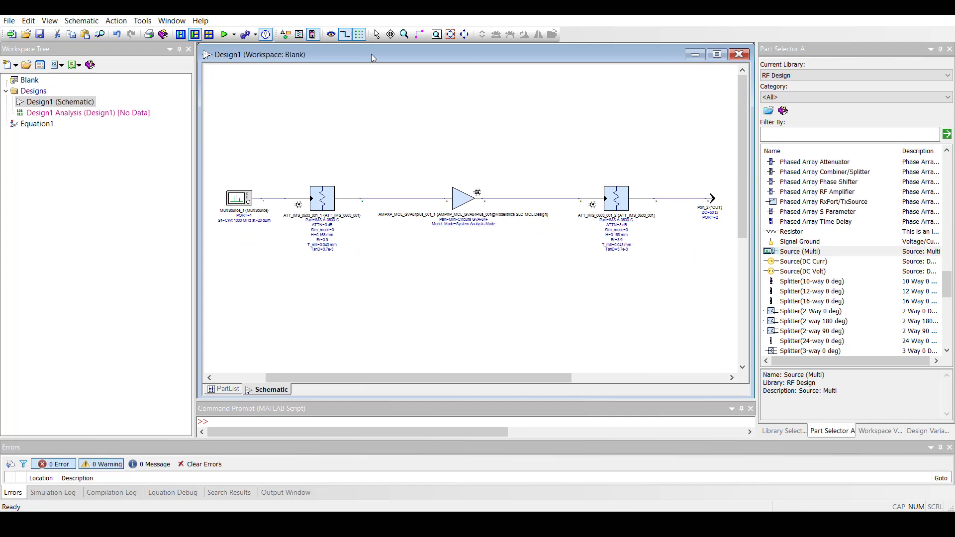
Add an RF System Analysis (System1) of Design1 with default simulation parameters
click(17, 67)
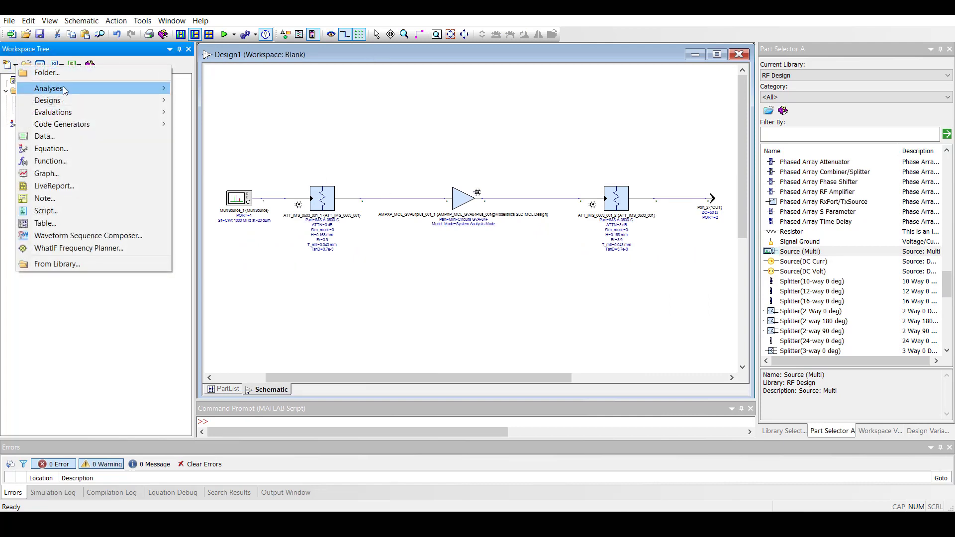
mouse_move(64, 90)
click(199, 126)
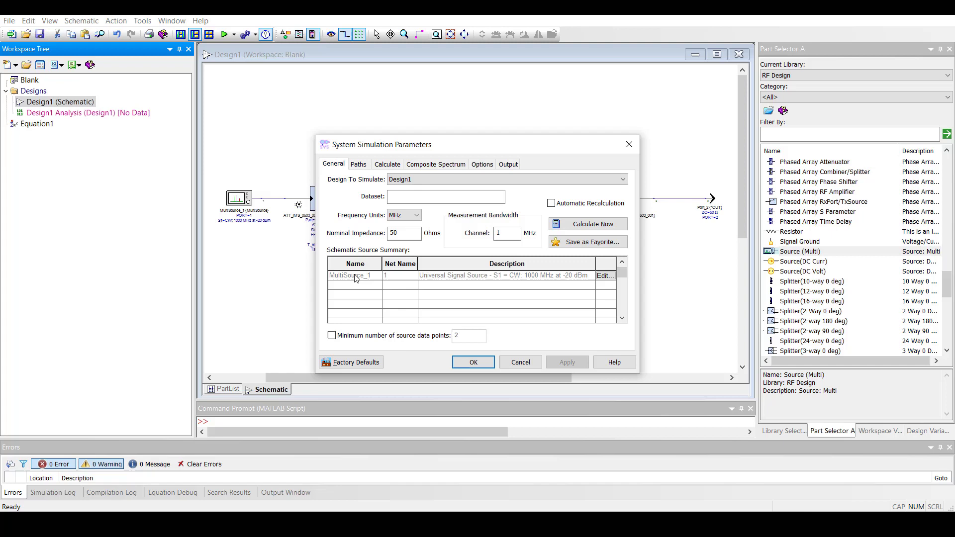
click(473, 362)
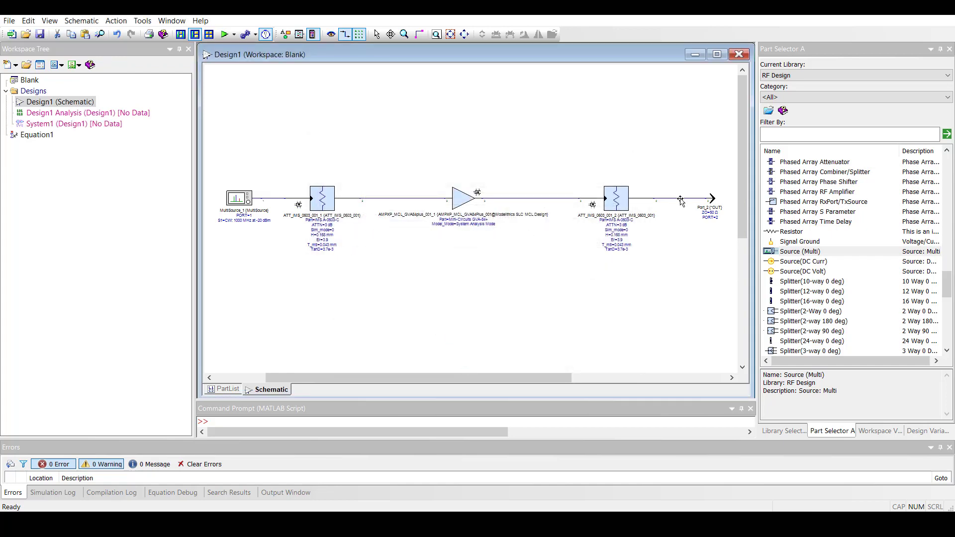
scroll(682, 202, up, 2)
scroll(449, 227, up, 1)
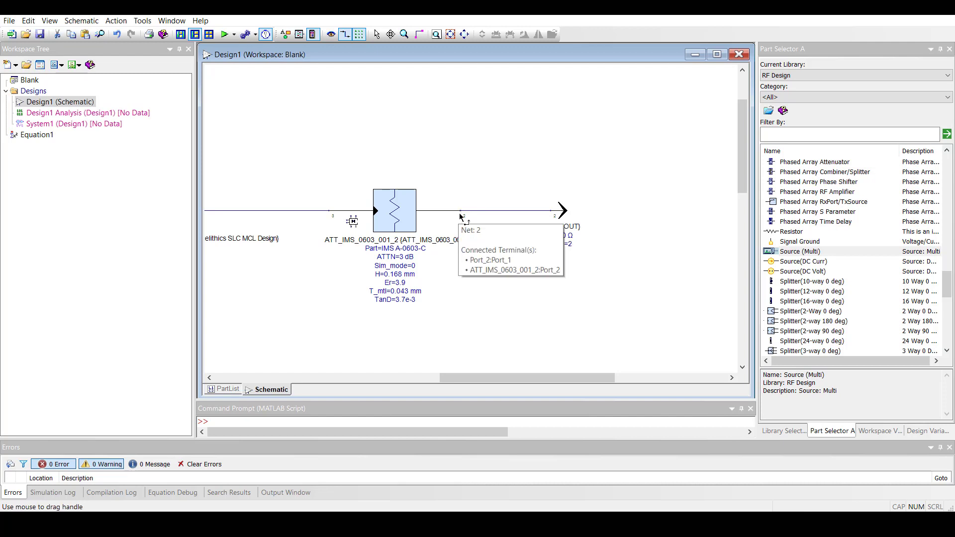
Create a power plot at Node 2 from the output net and maximize it
right_click(460, 214)
mouse_move(497, 219)
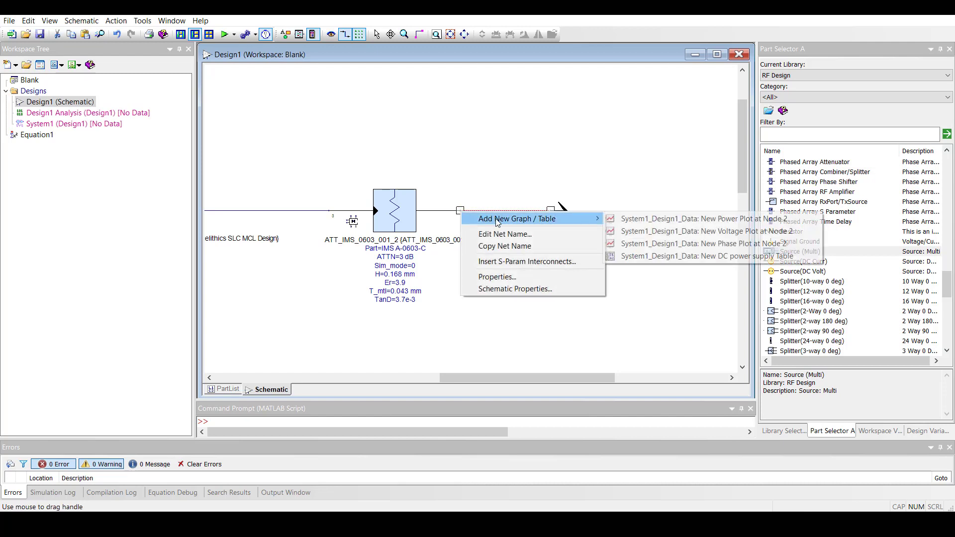
click(641, 219)
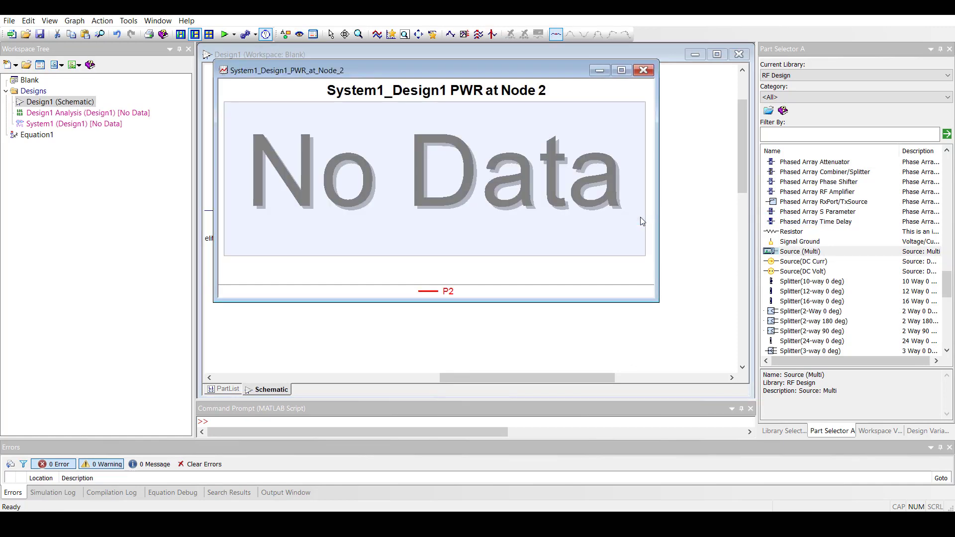
click(621, 70)
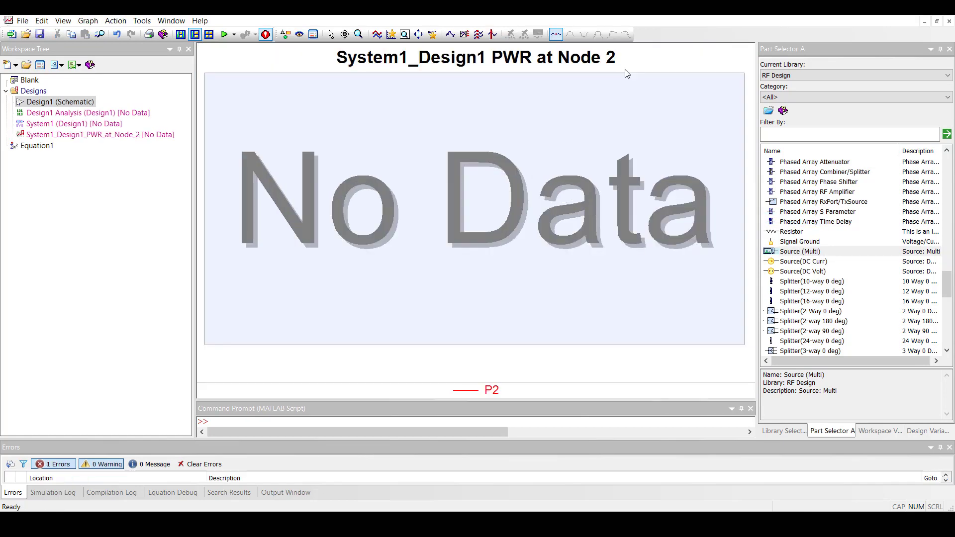
Run the System1 simulation to show the 1000 MHz output spectrum
right_click(85, 124)
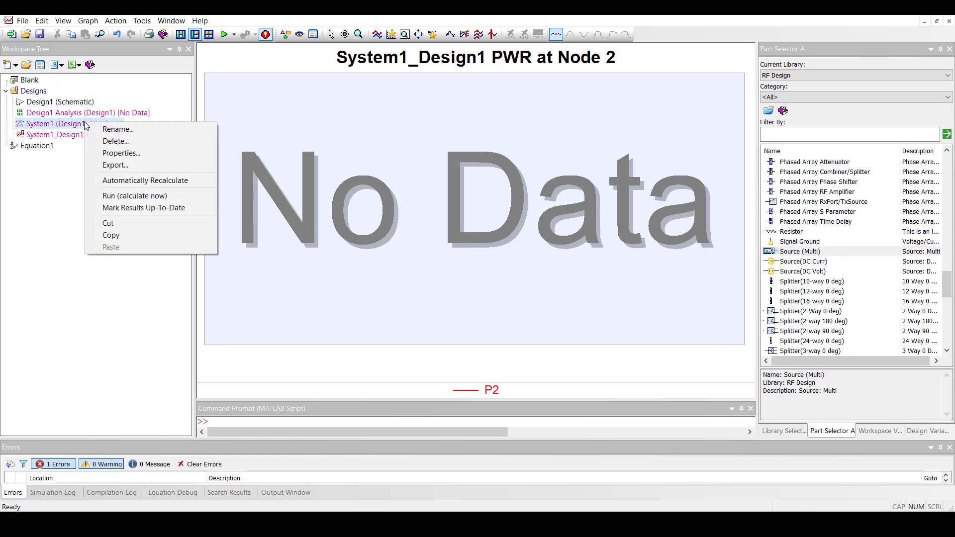
click(163, 197)
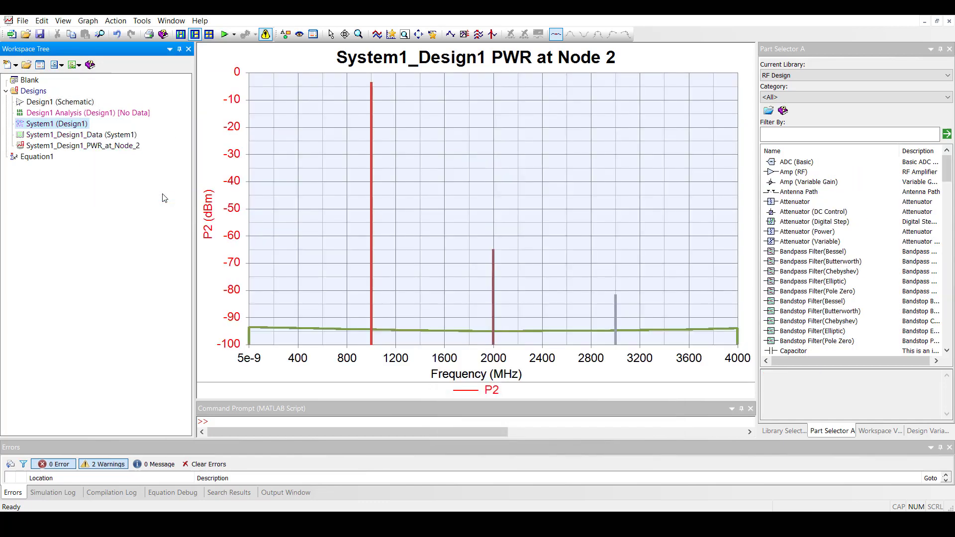
mouse_move(371, 83)
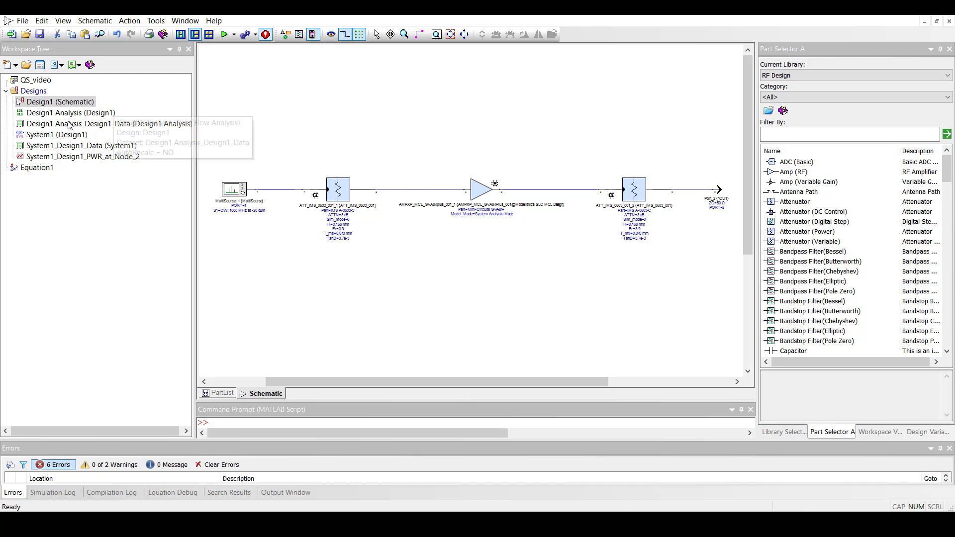
Add Path1 from MultiSource_1 to Port_2 in System1's Paths settings
click(58, 135)
double_click(58, 135)
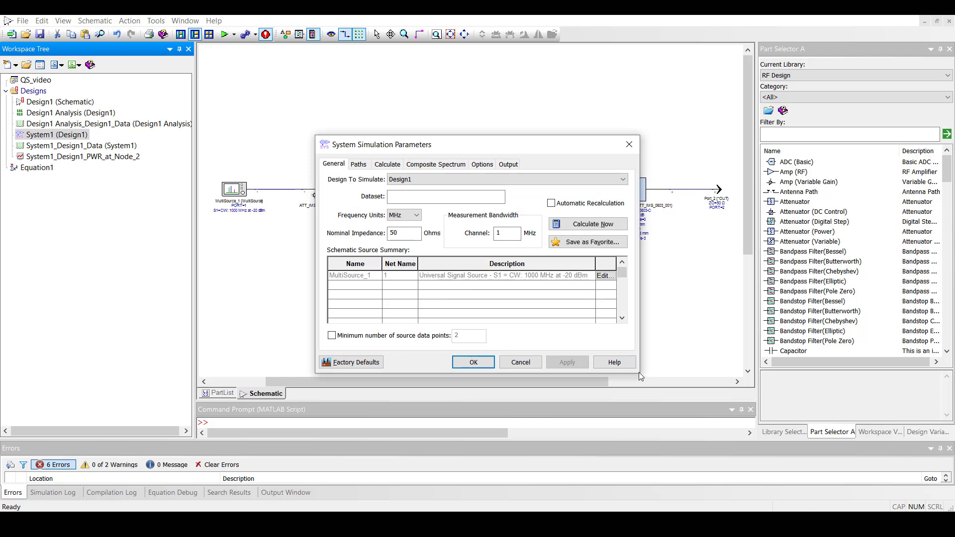
click(359, 165)
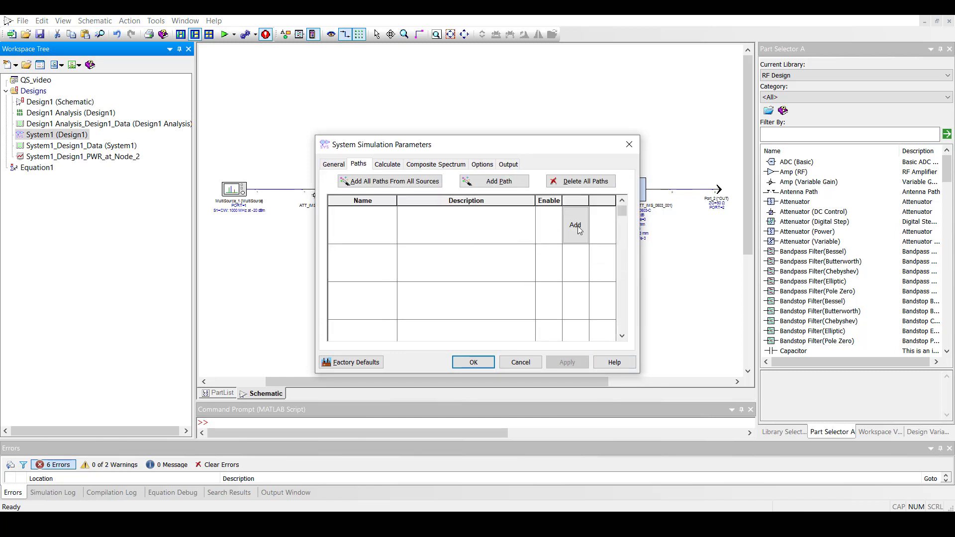
click(577, 231)
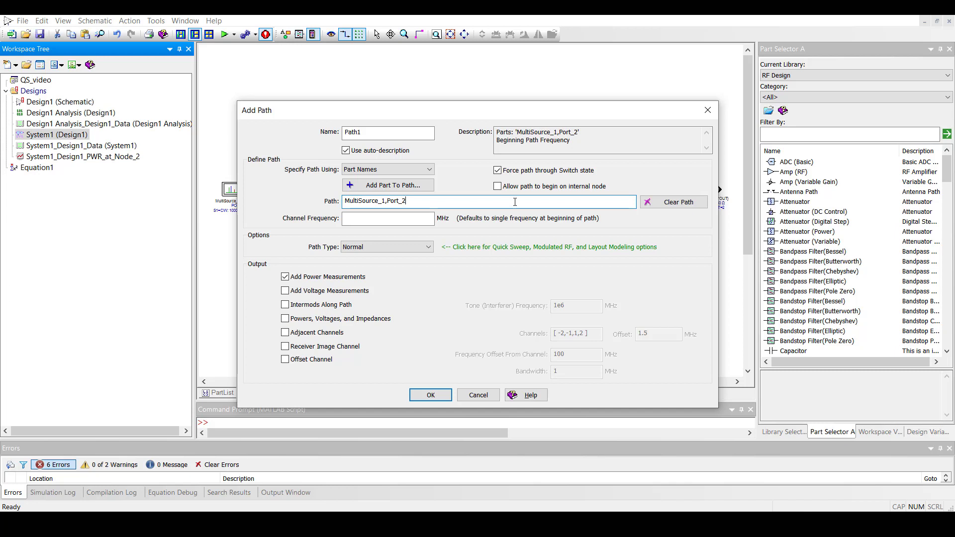
click(515, 202)
click(431, 221)
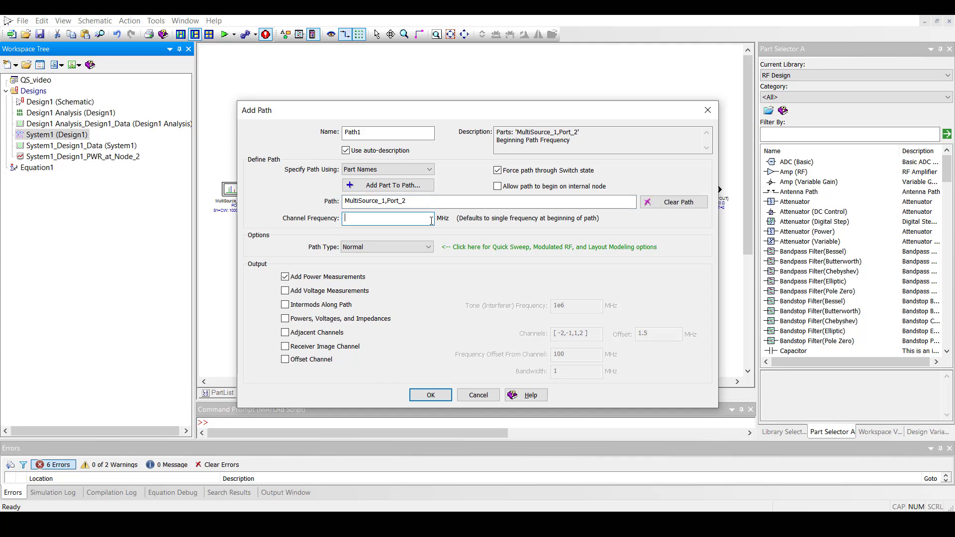
click(420, 395)
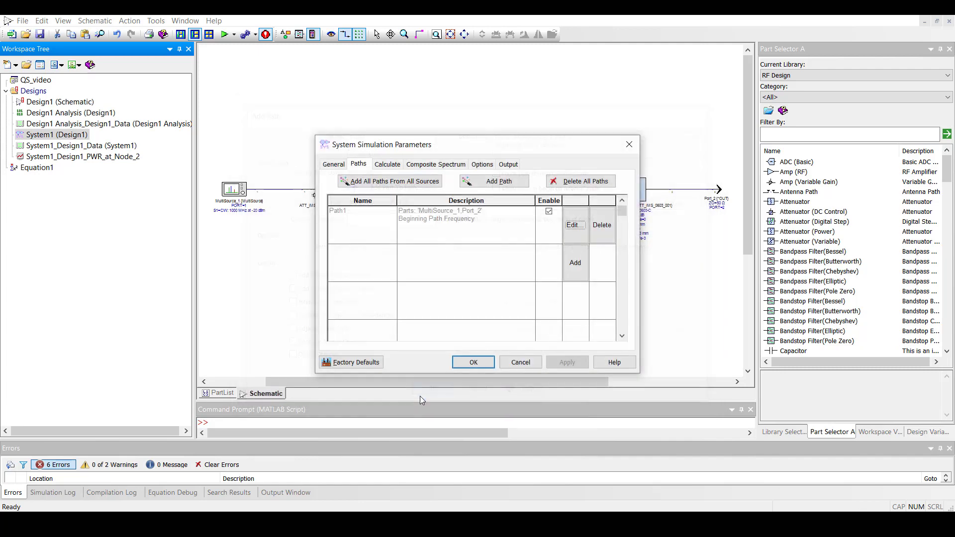
click(467, 367)
Set the GVA-84+ amplifier's Model_Mode to 0:Small Signal Mode
double_click(478, 190)
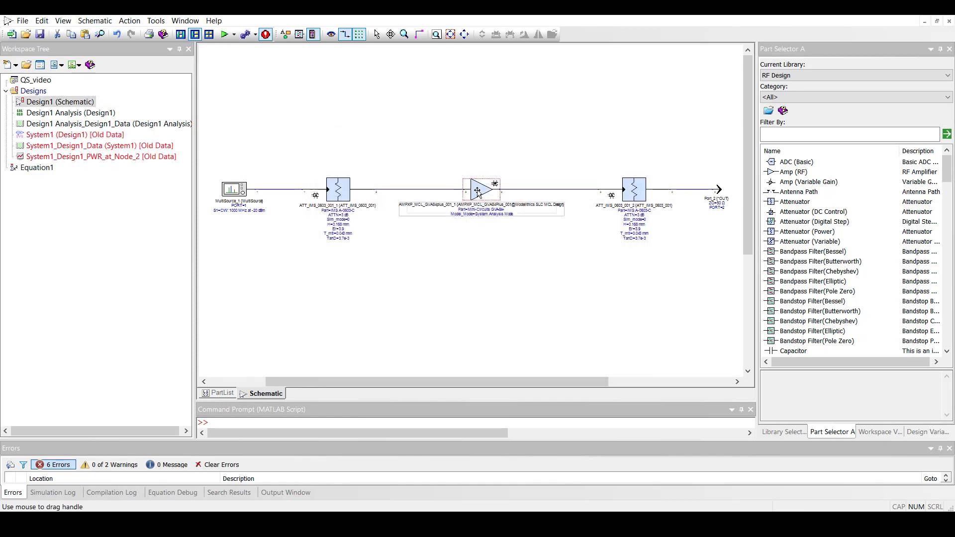
click(438, 210)
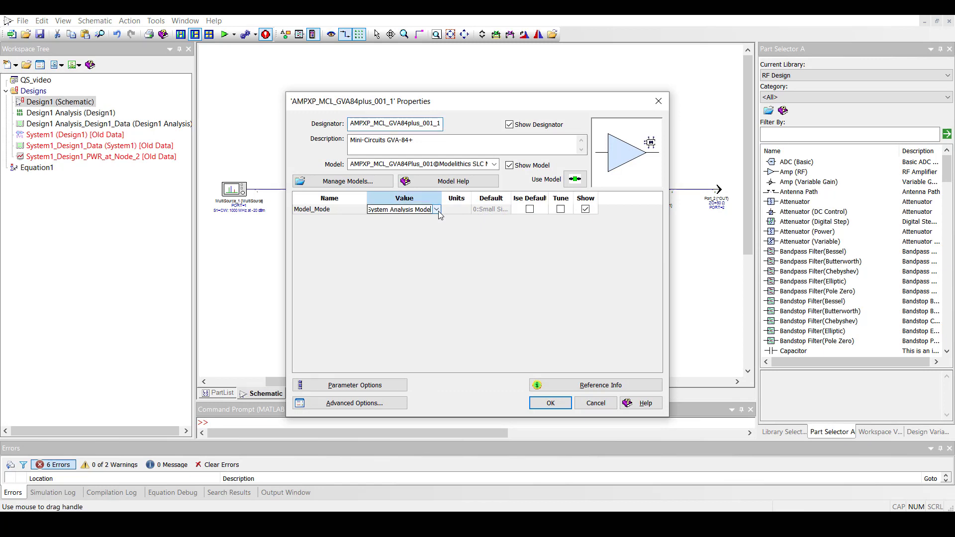
click(436, 209)
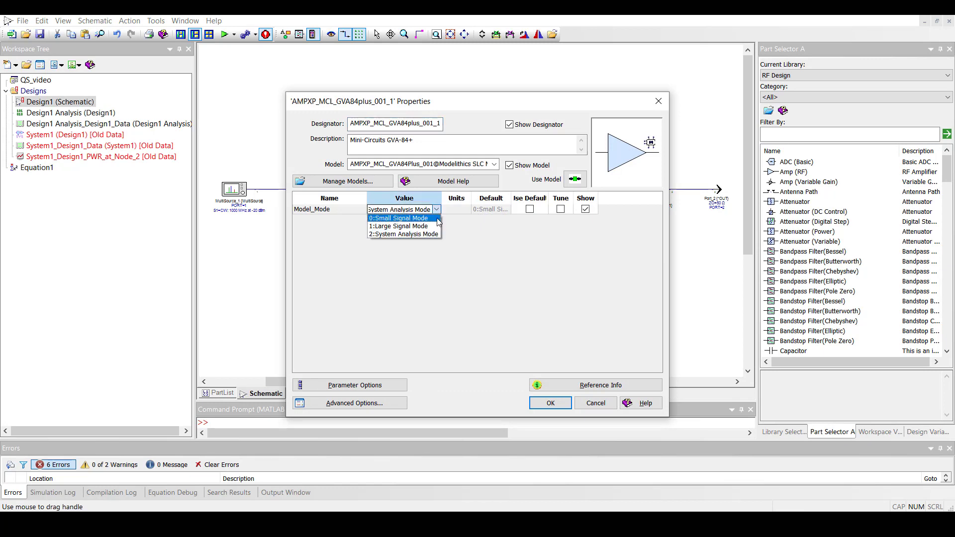
click(437, 219)
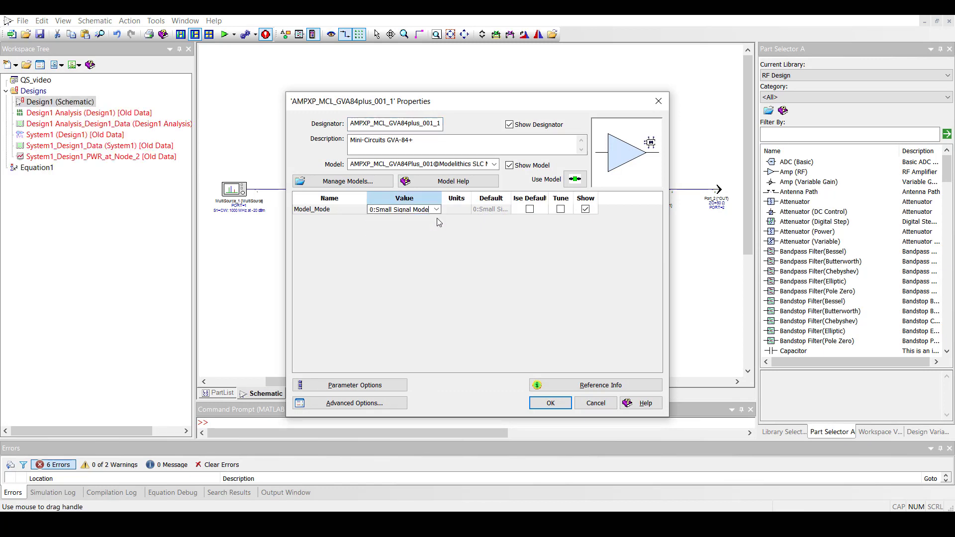
click(548, 403)
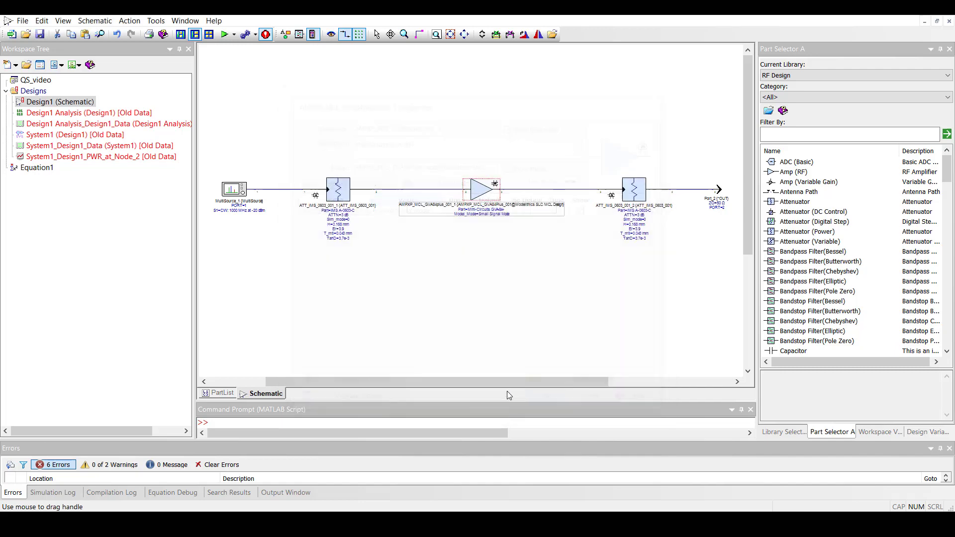
right_click(96, 138)
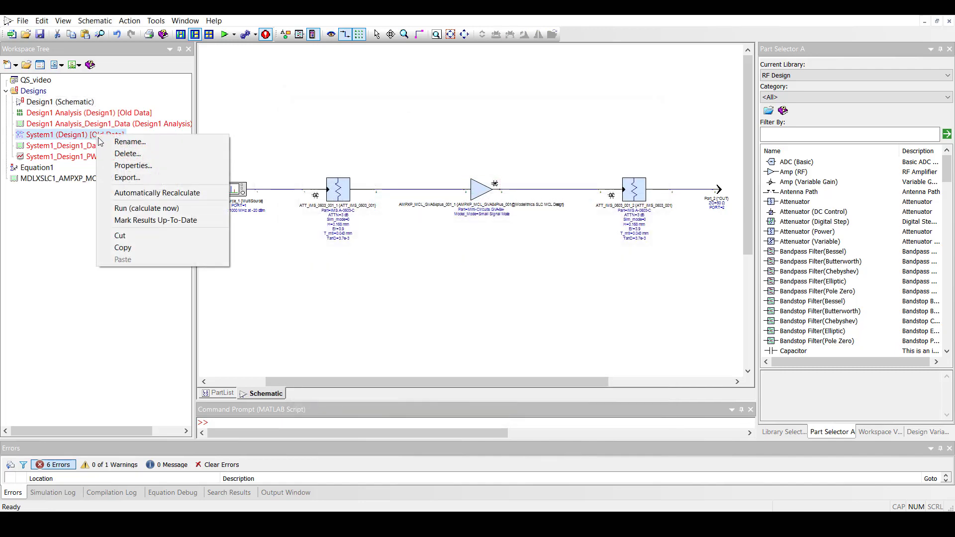
Rerun System1 and plot the Path1 cascaded gain (CGAIN) on a new graph
click(188, 209)
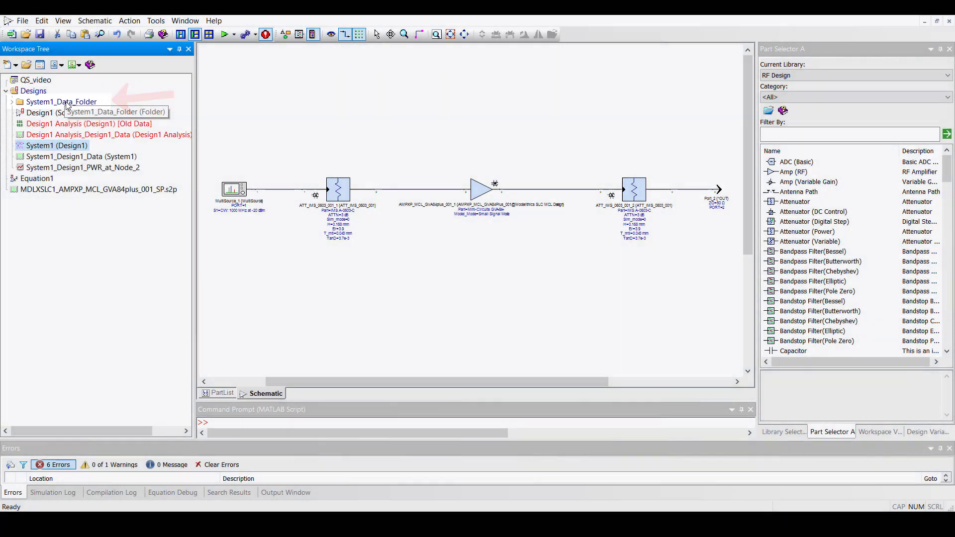
double_click(68, 102)
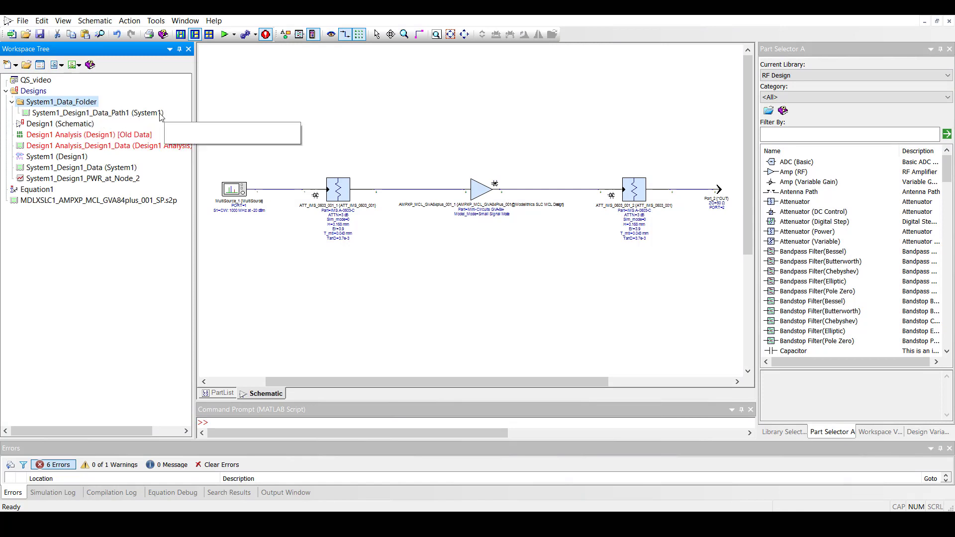
double_click(158, 114)
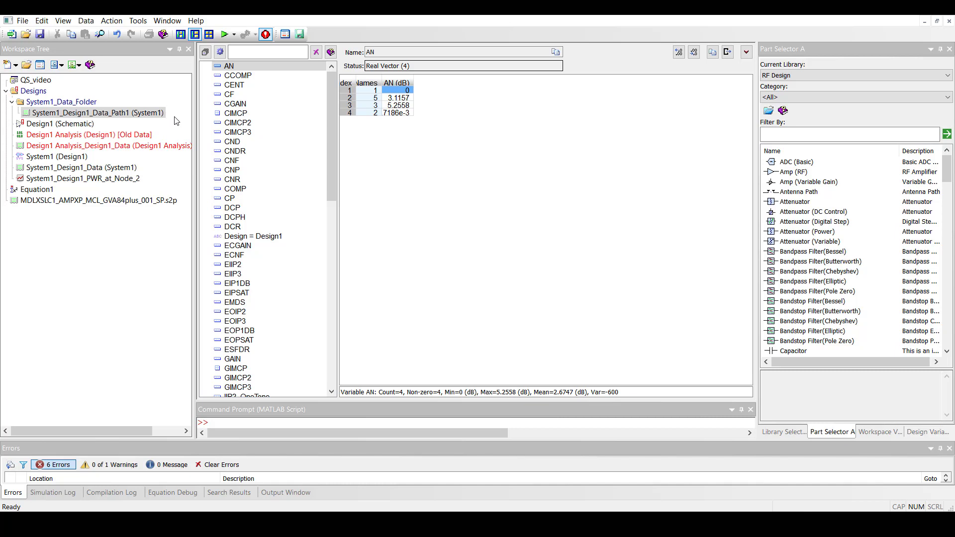
click(259, 106)
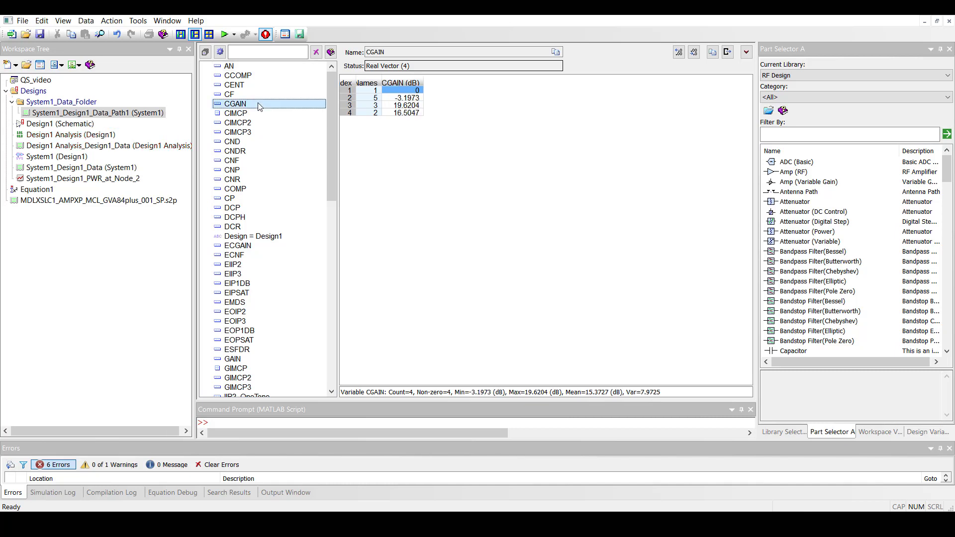
right_click(258, 104)
mouse_move(318, 137)
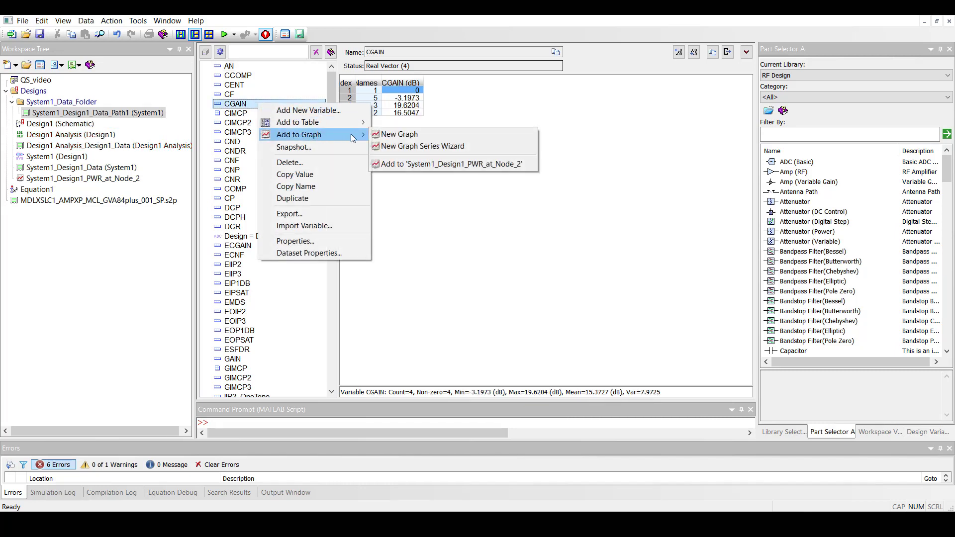
click(398, 135)
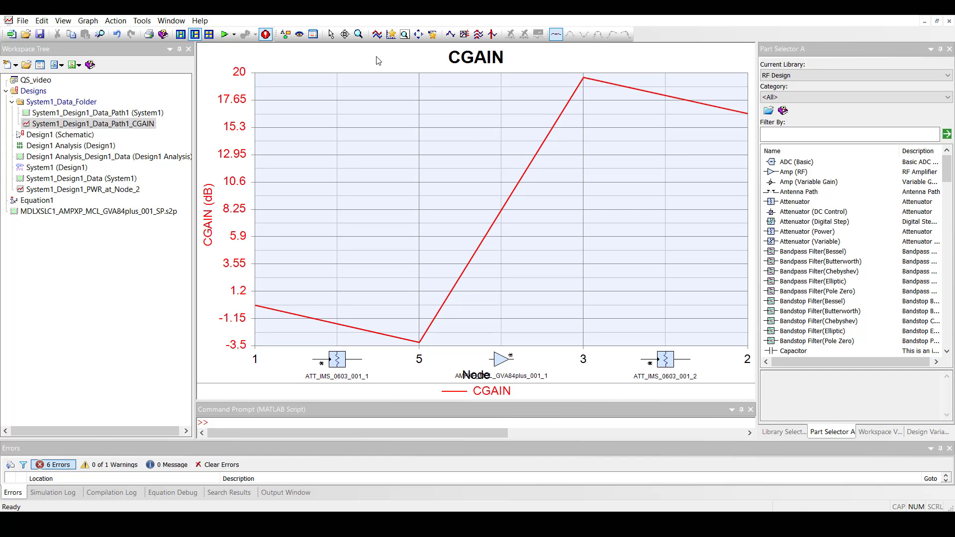
Plot the Path1 cascaded noise figure (CNF) on a new graph
double_click(128, 113)
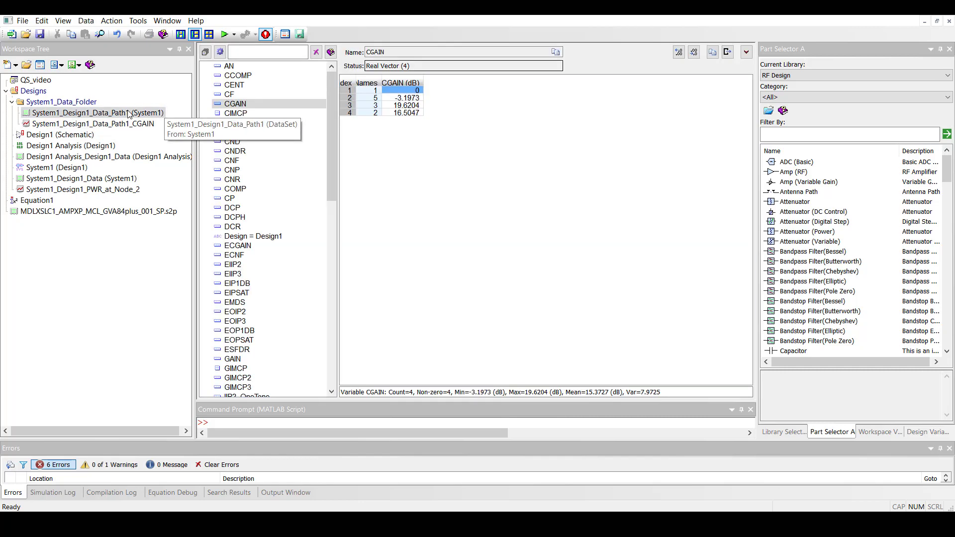
click(294, 162)
right_click(292, 161)
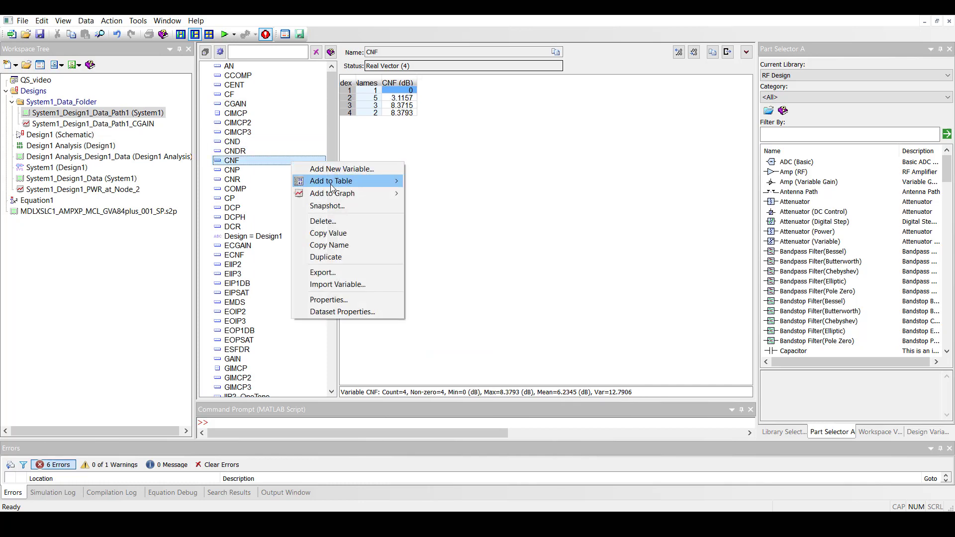
mouse_move(337, 195)
click(429, 191)
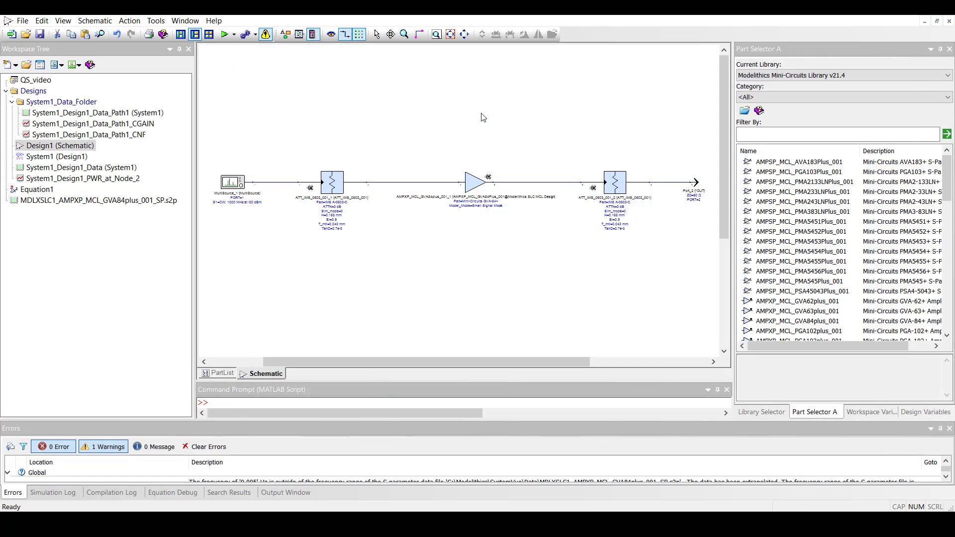
Switch the GVA-84+ amplifier's Model_Mode back to System Analysis Mode
double_click(471, 181)
click(404, 210)
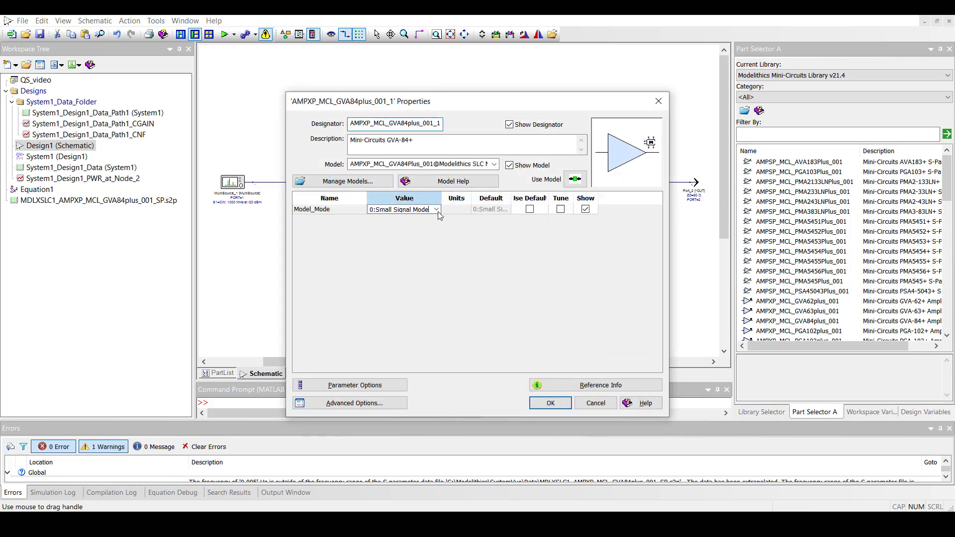
click(436, 210)
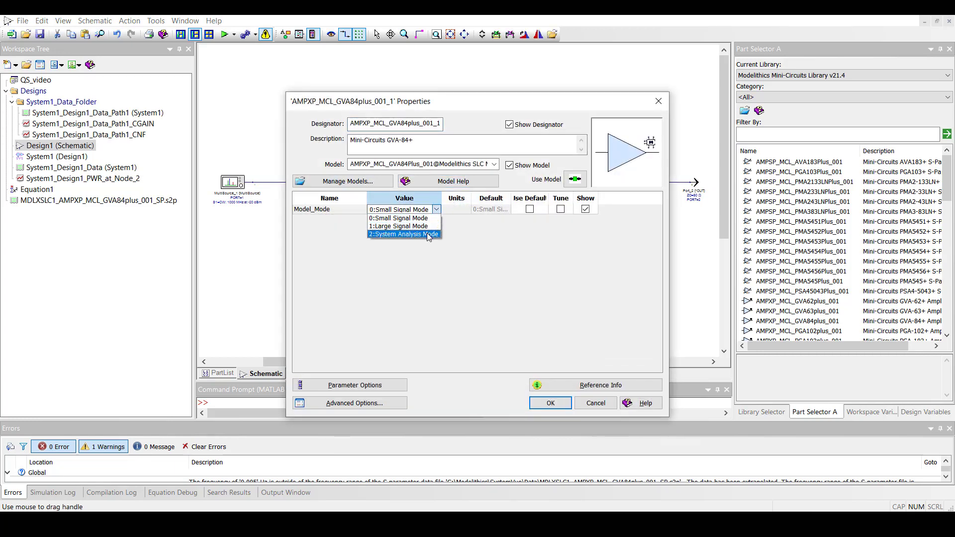
click(427, 234)
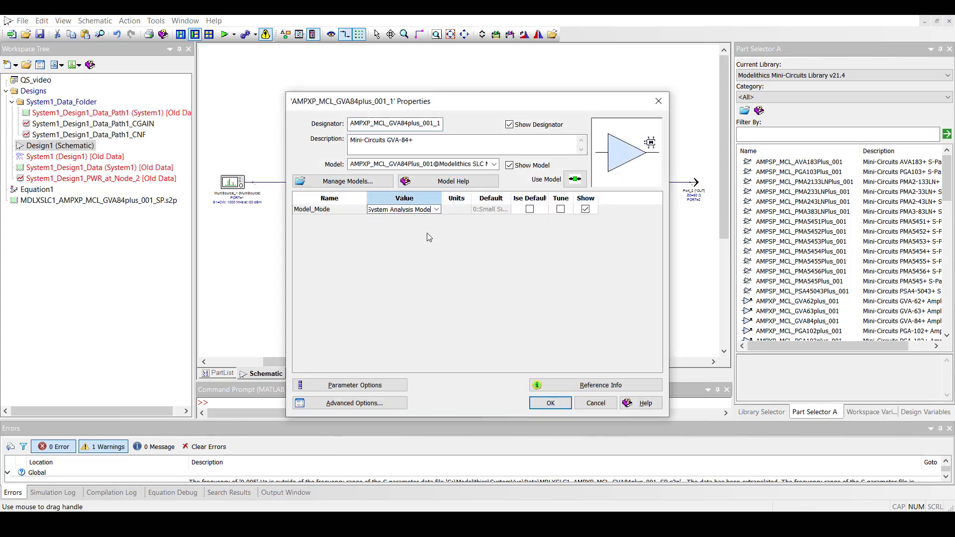
click(541, 407)
Make Path1 a Quick Sweep compression curve from -10 to 20 dBm at 4000 MHz
double_click(99, 157)
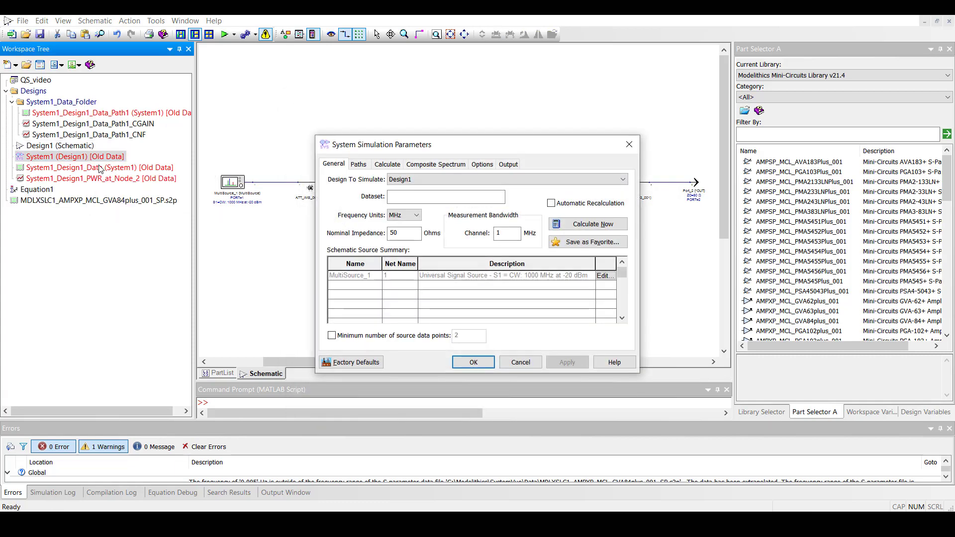
click(358, 165)
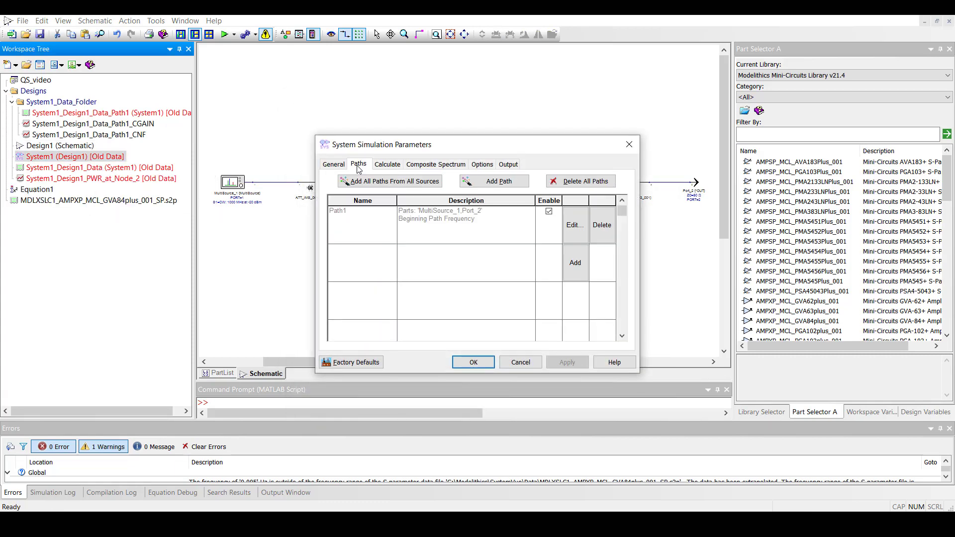
click(576, 227)
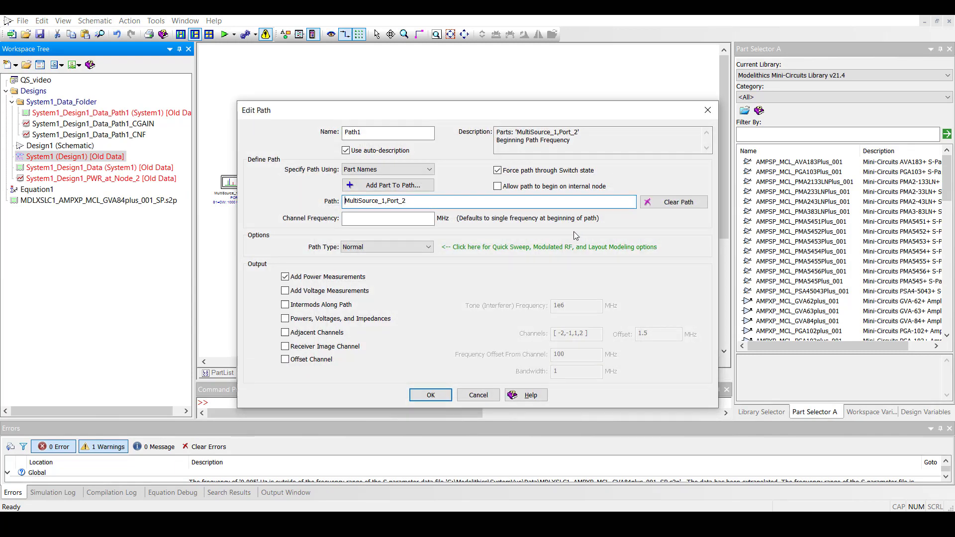
click(428, 247)
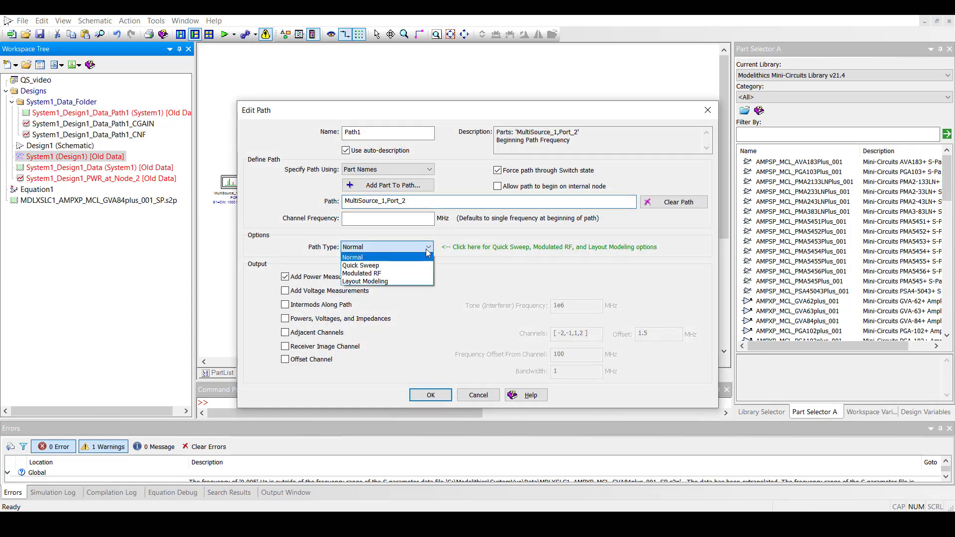
click(416, 266)
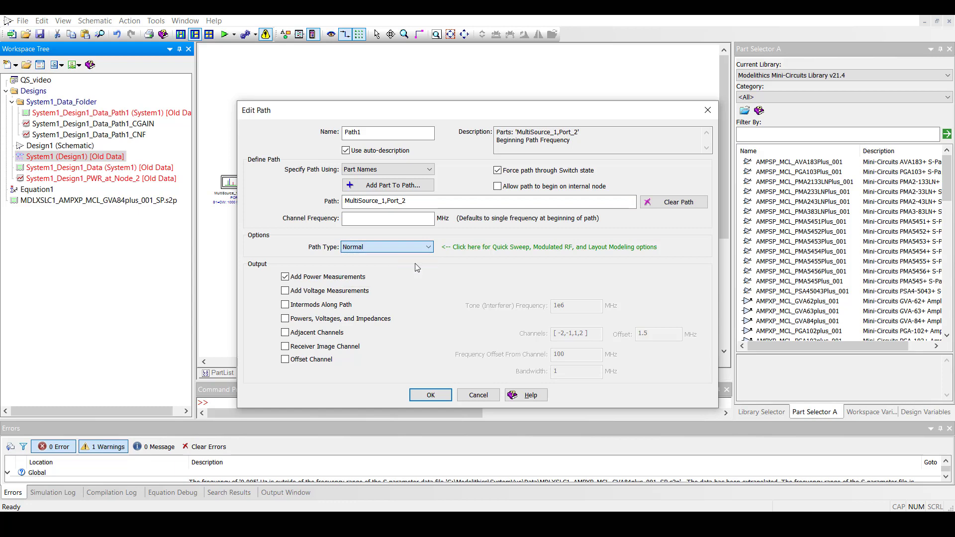
click(427, 263)
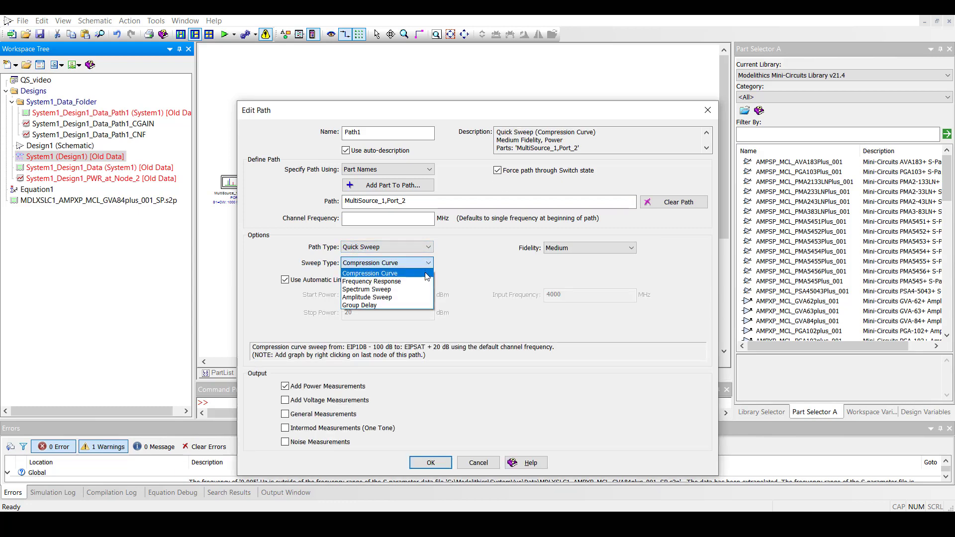
click(426, 273)
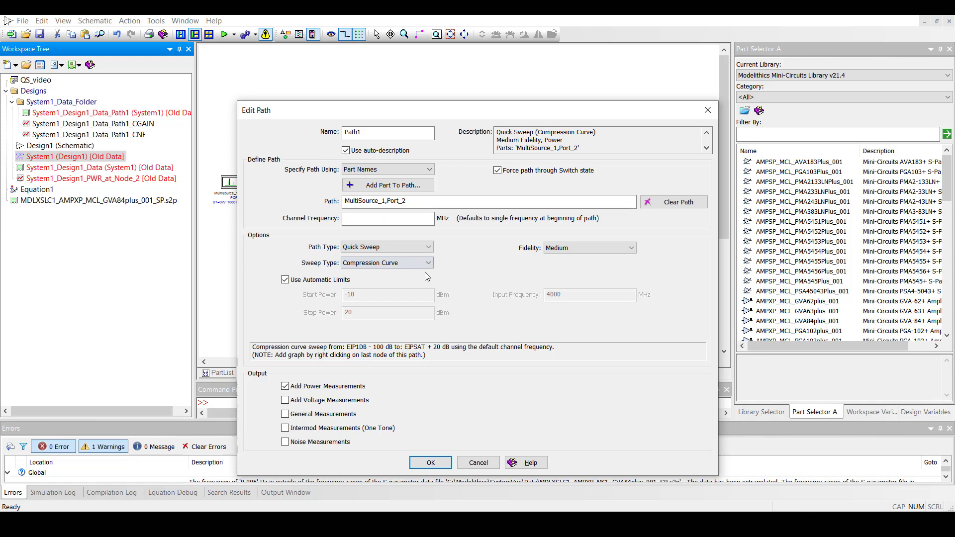
click(318, 281)
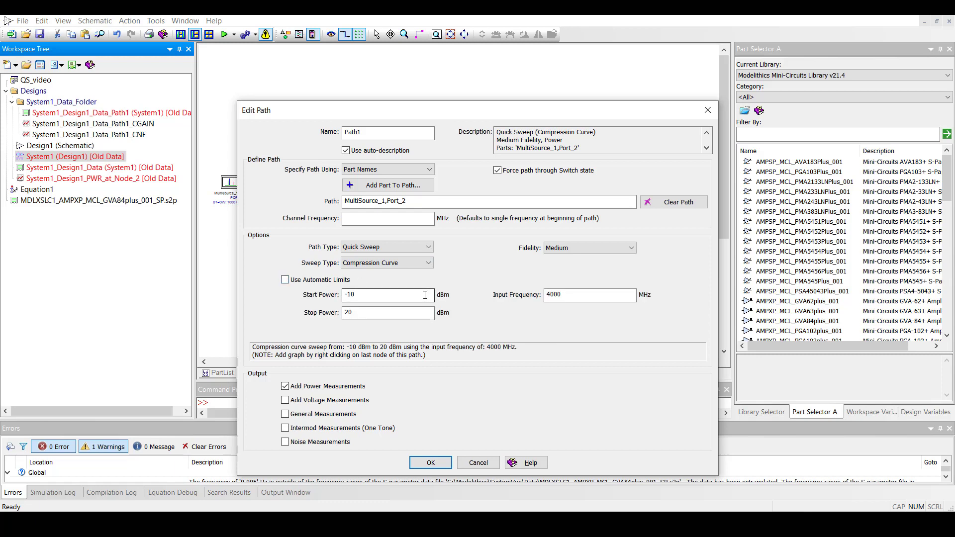
click(564, 293)
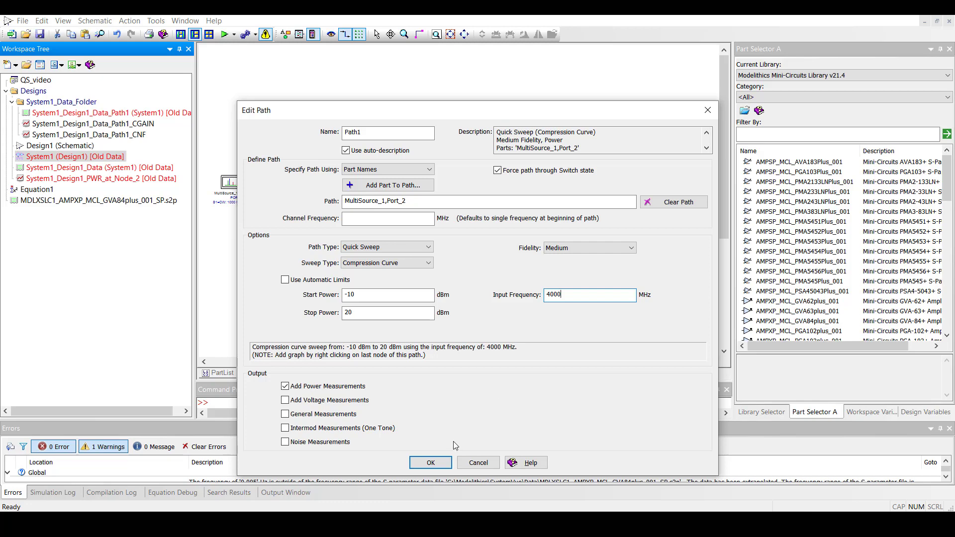
click(441, 462)
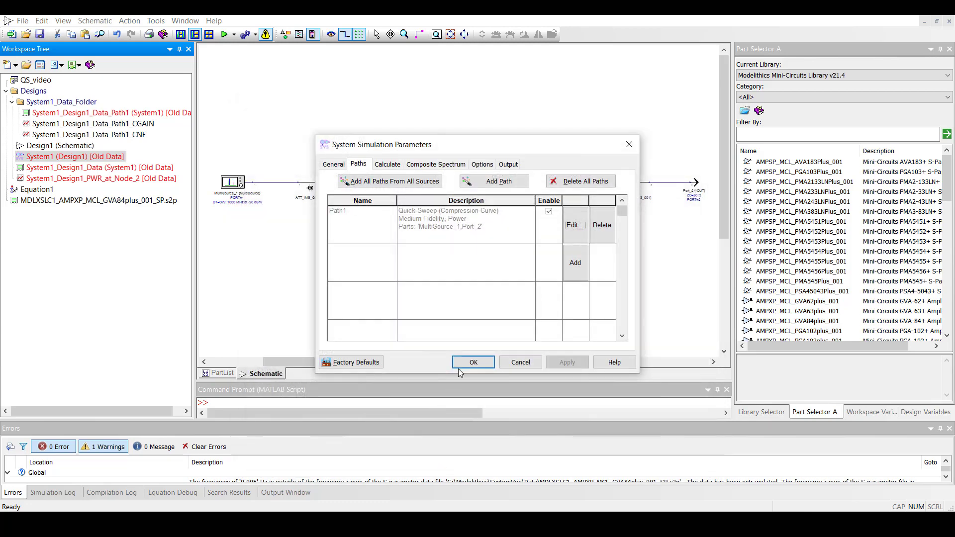
Accept the simulation parameters and rerun the System1 (Design1) analysis
click(459, 367)
right_click(93, 156)
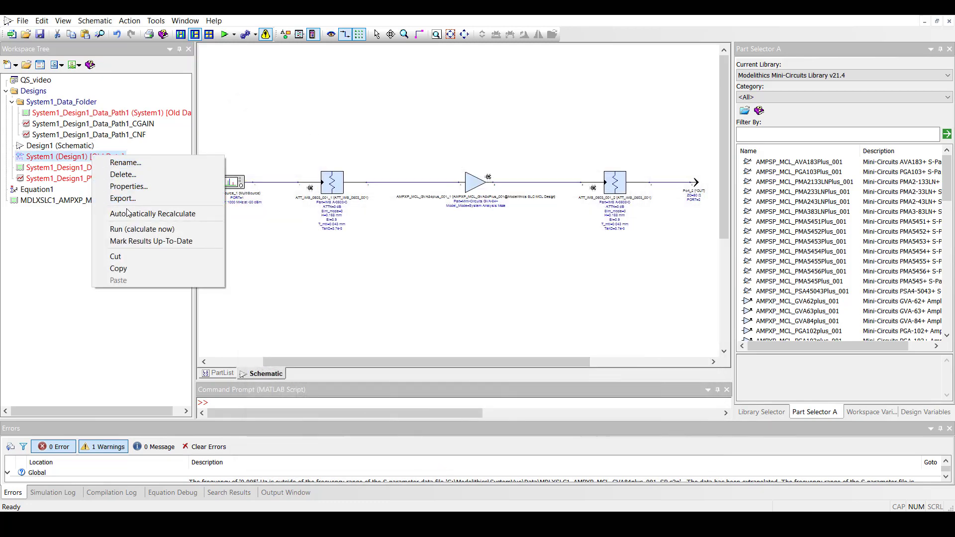
click(134, 228)
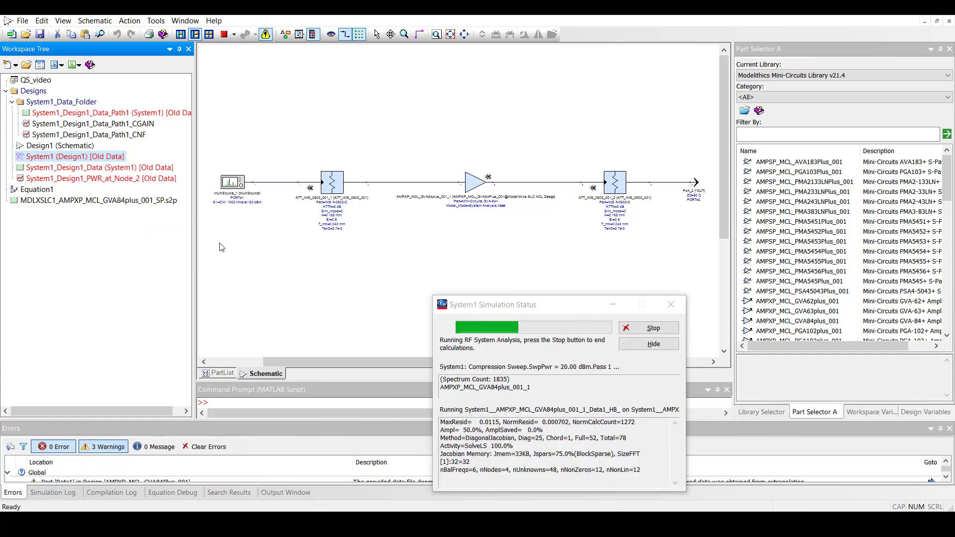
Add a DCP vs Pin compression-curve graph for the output net Path1
right_click(649, 183)
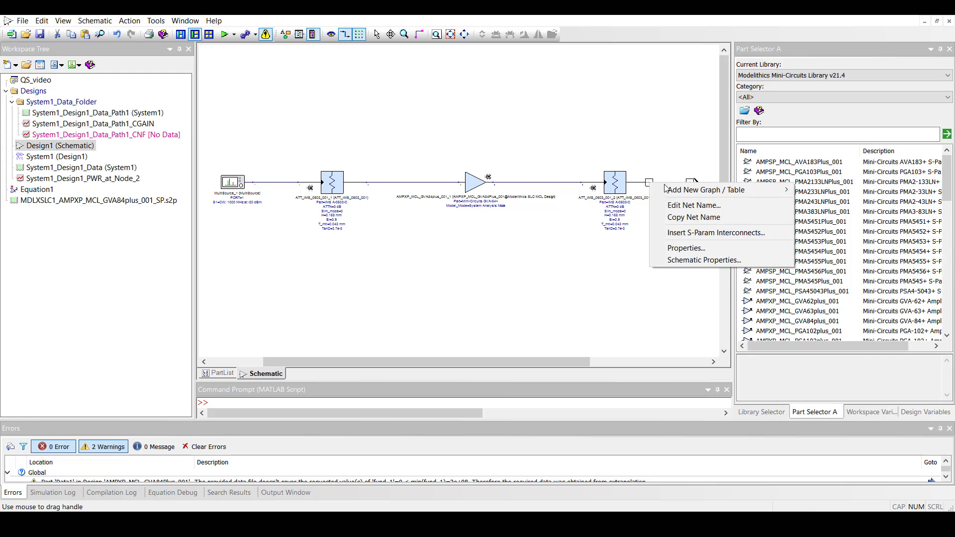
mouse_move(672, 189)
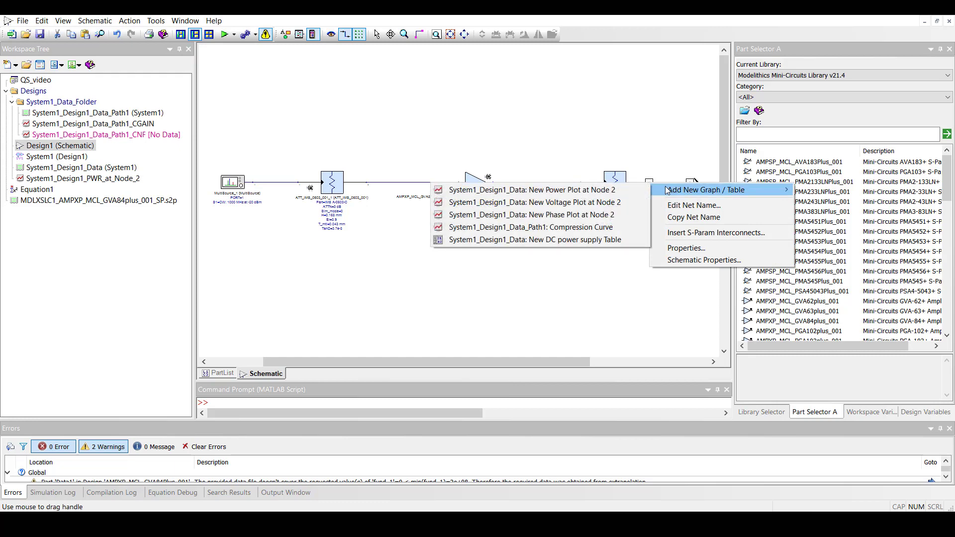
click(567, 227)
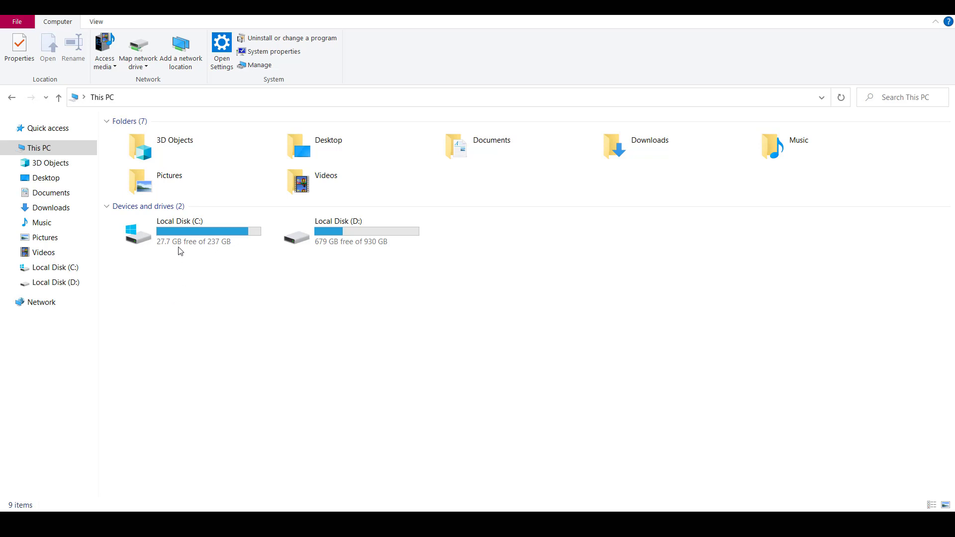
Open XP_Amplifier_Modes.wsv from C:\Modelithics\Examples - for Keysight SystemVue
double_click(174, 232)
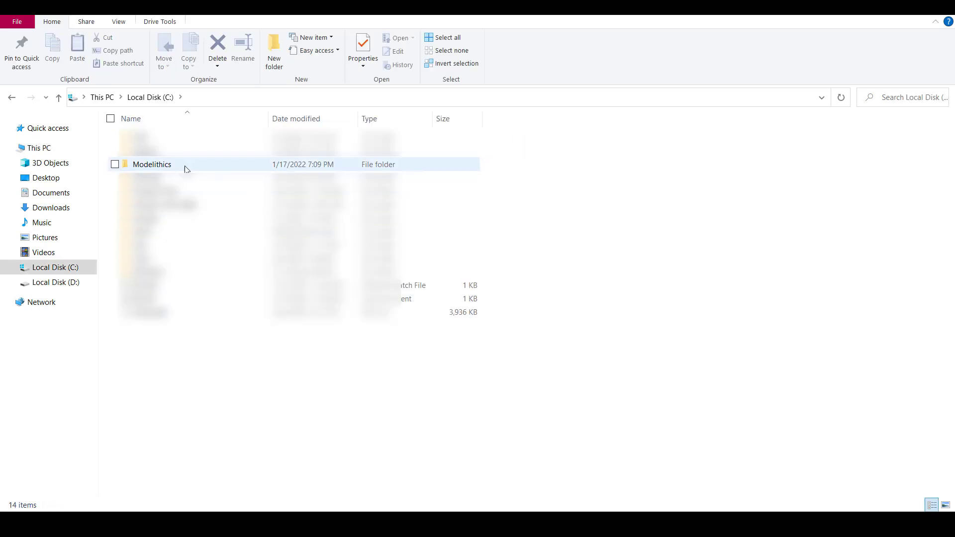
double_click(184, 166)
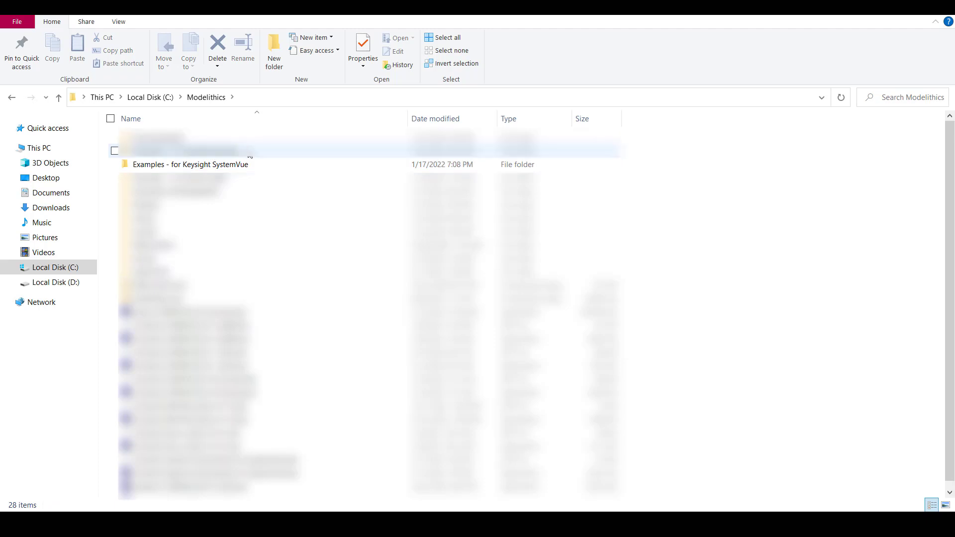
double_click(262, 169)
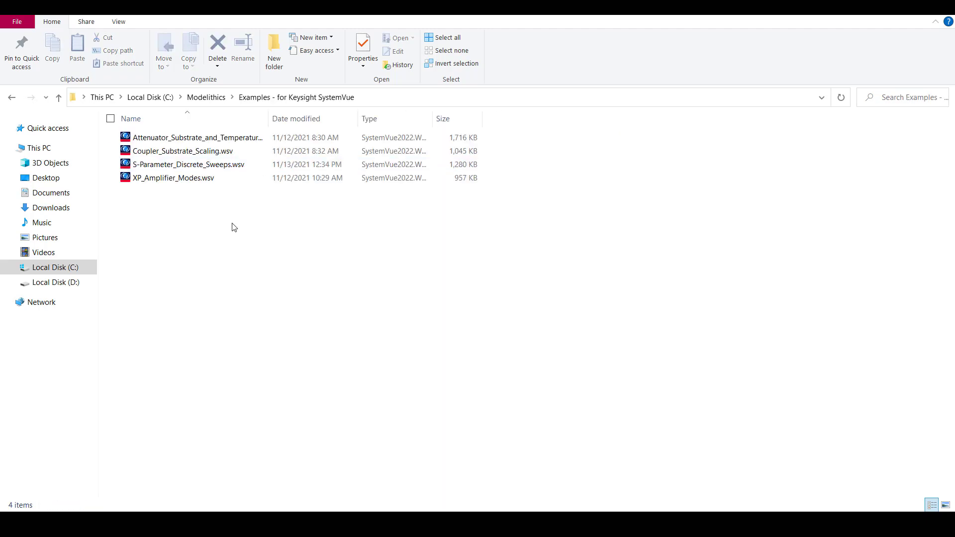
double_click(164, 179)
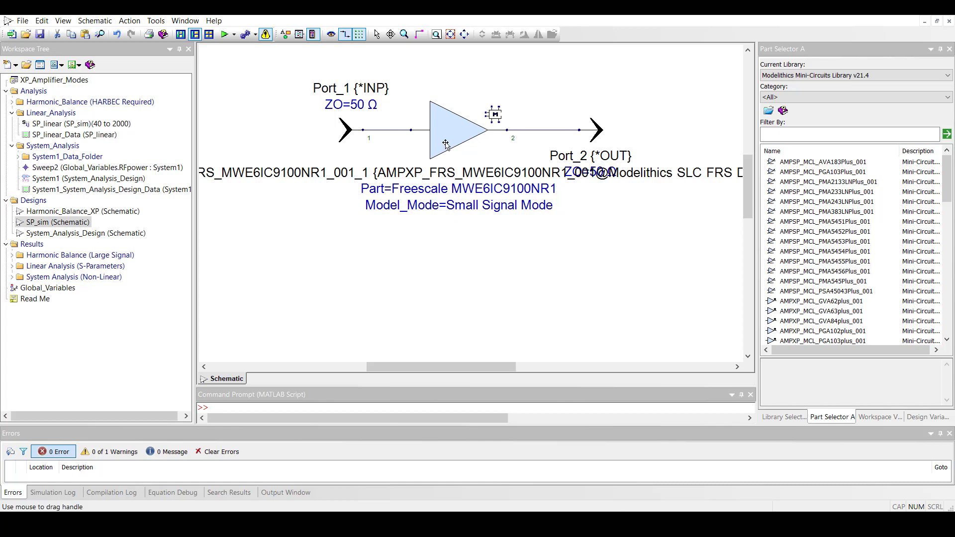
Inspect the amplifier's Model_Mode in the SP_sim and Harmonic_Balance_XP designs without changes
double_click(443, 175)
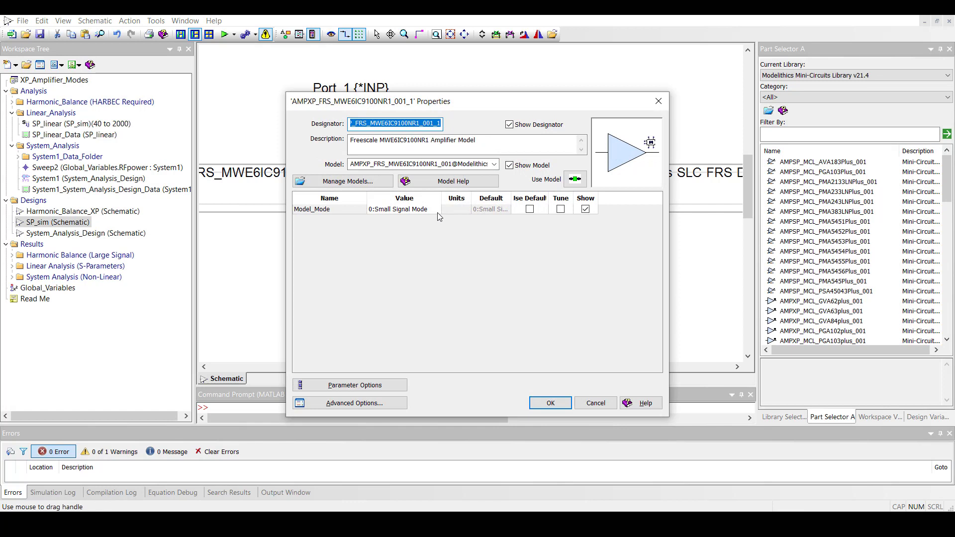
click(438, 213)
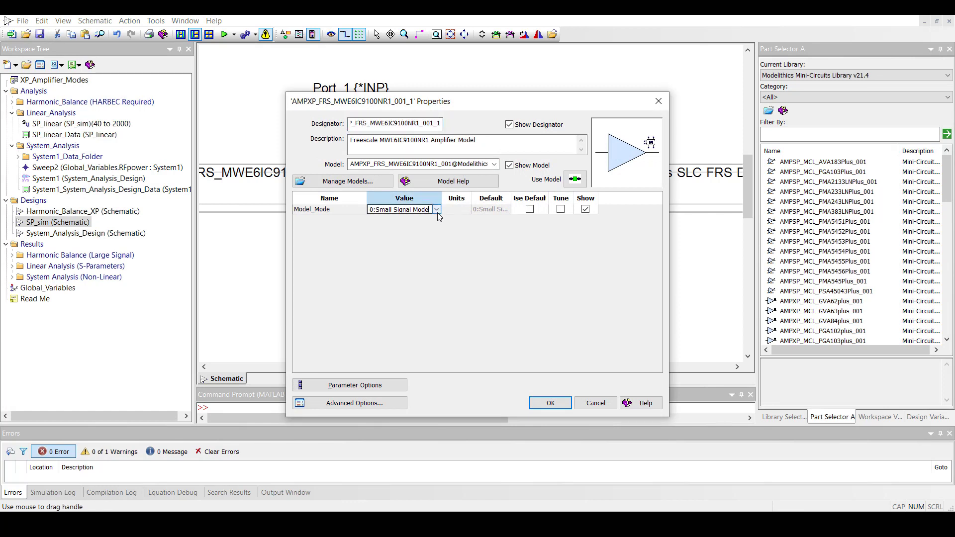
click(595, 403)
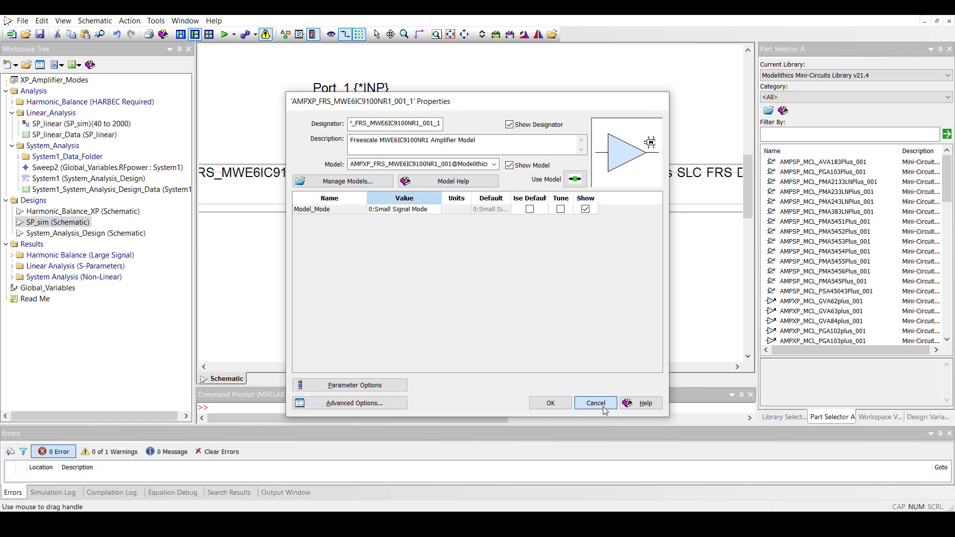
double_click(76, 212)
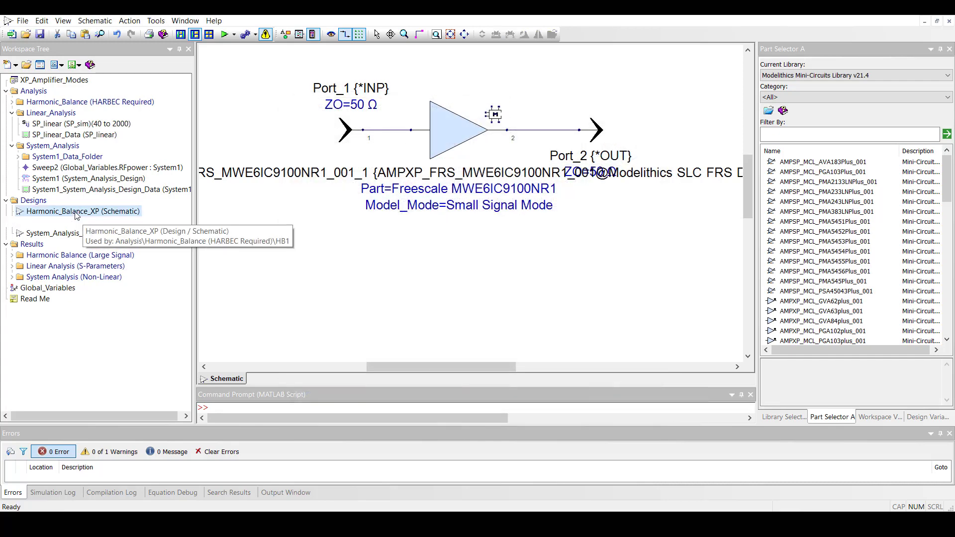
double_click(440, 160)
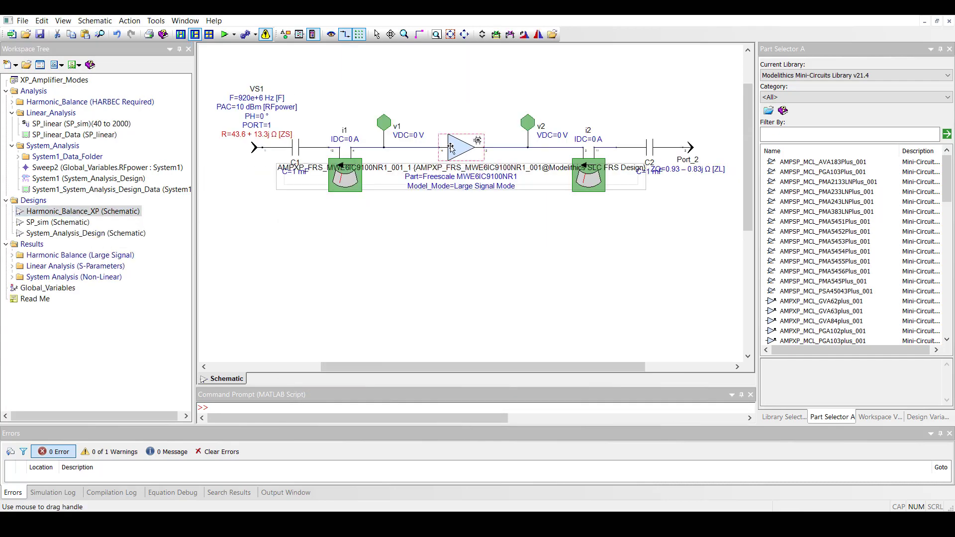
click(437, 212)
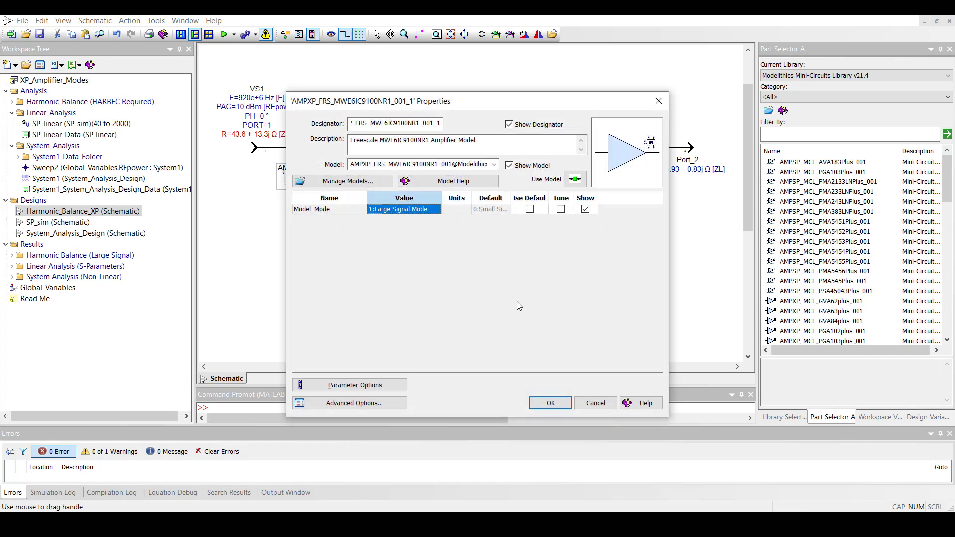
click(551, 402)
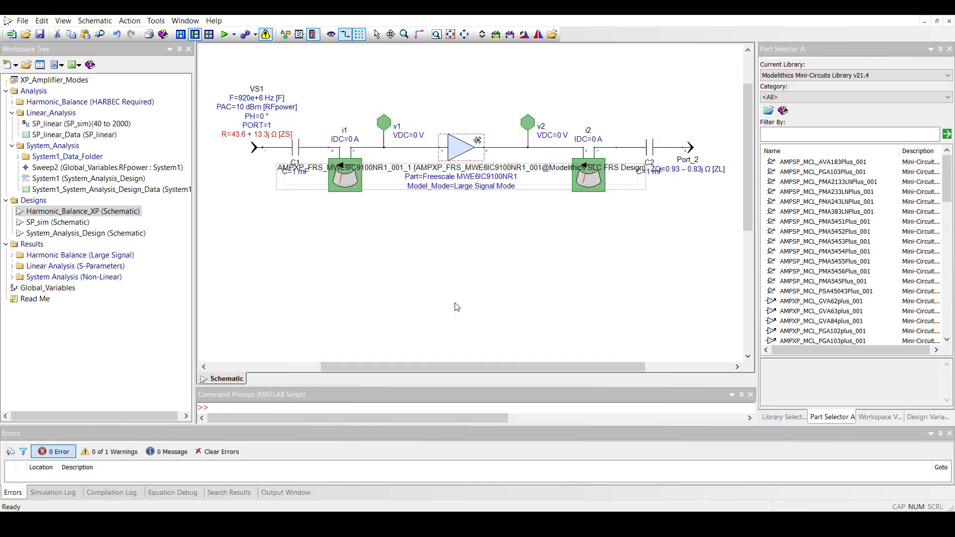
In System_Analysis_Design, keep the amplifier's Model_Mode as System Analysis Mode
double_click(78, 234)
double_click(486, 171)
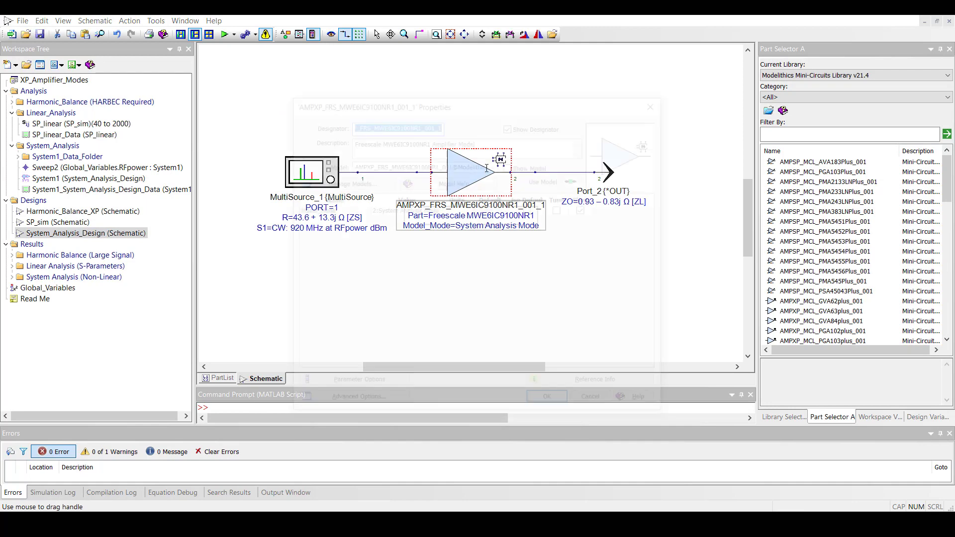
click(432, 211)
click(437, 209)
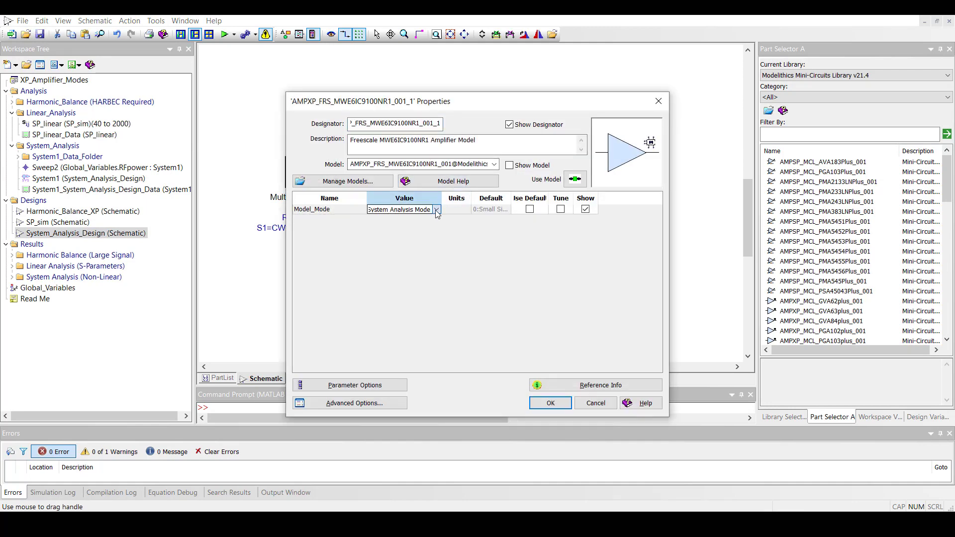
click(398, 236)
click(595, 403)
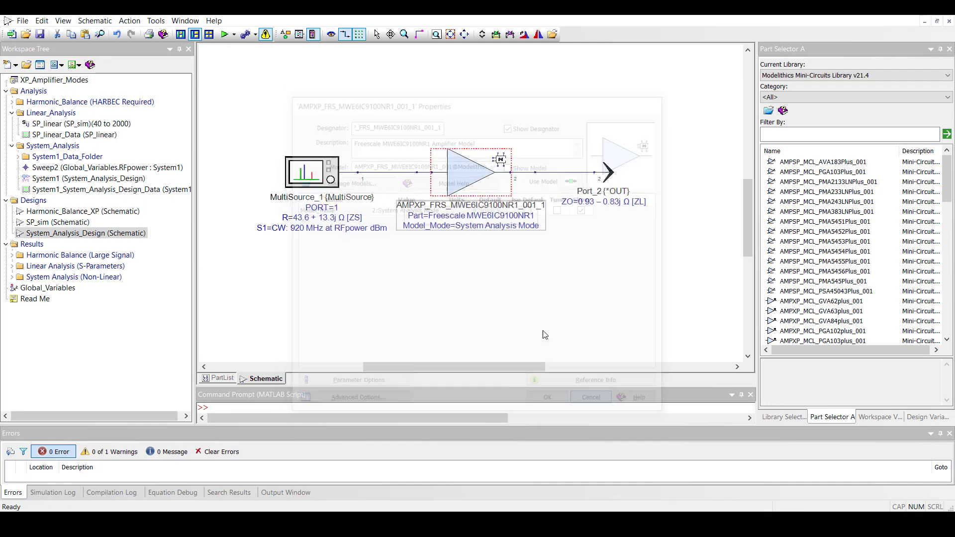
Run System1 and display the FT Gain - SA and Output Spectrum - SA results
right_click(98, 182)
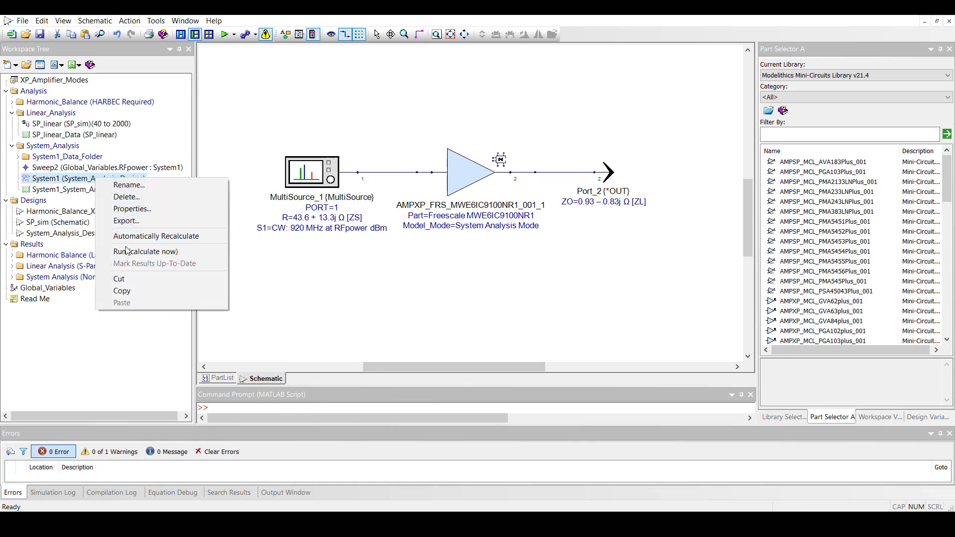
click(145, 251)
double_click(40, 288)
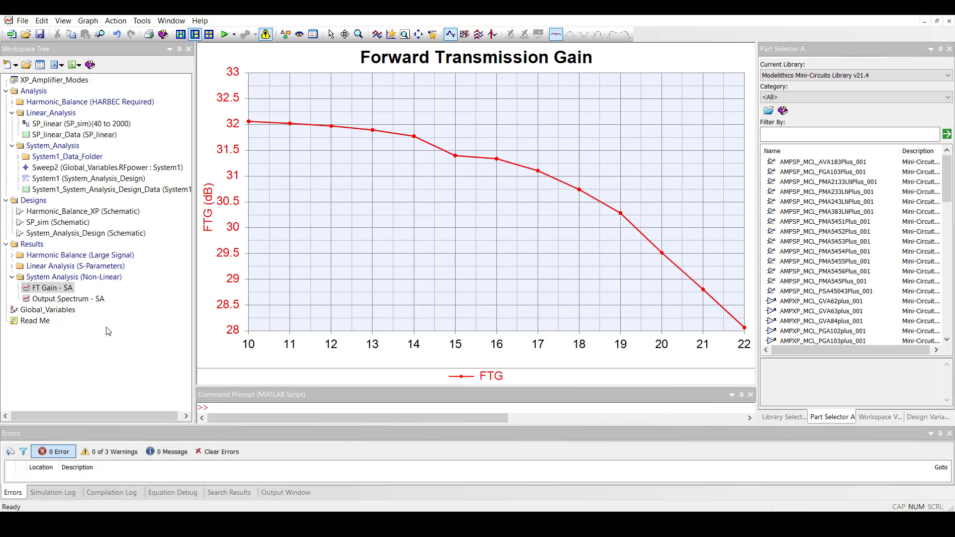
double_click(69, 300)
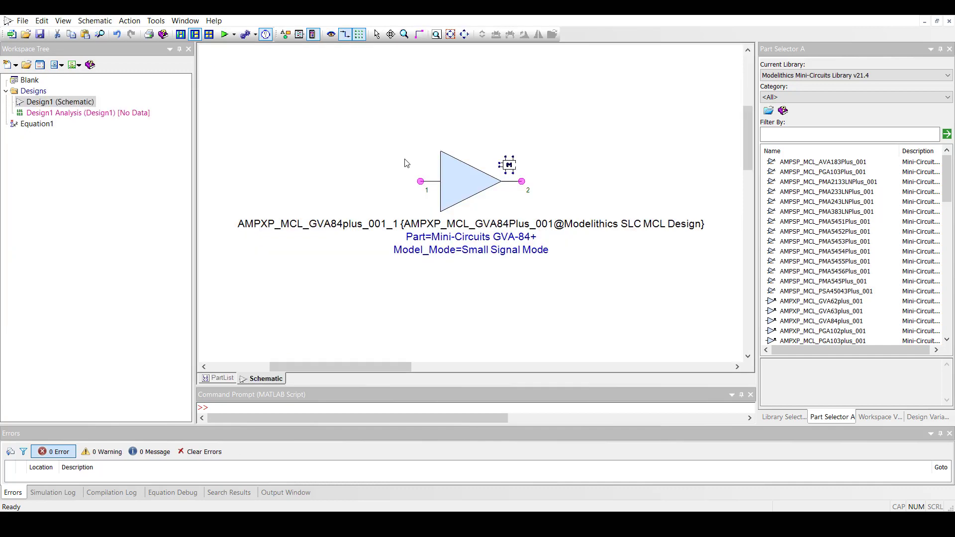
Open the Properties of the AMPXP_MCL_GVA84plus_001 amplifier
double_click(455, 174)
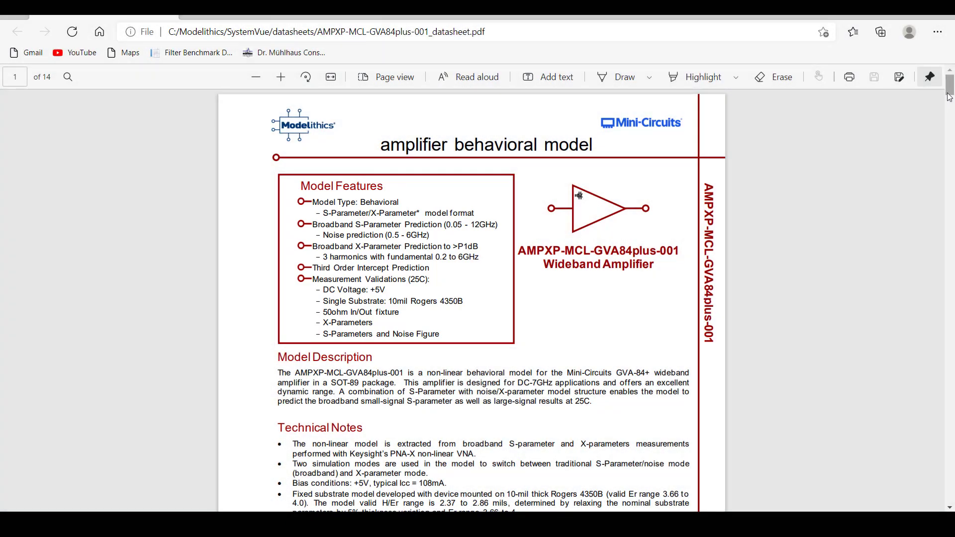
Scroll the GVA-84+ datasheet PDF down to the noise parameter schematic on page 4
drag(951, 93, 950, 206)
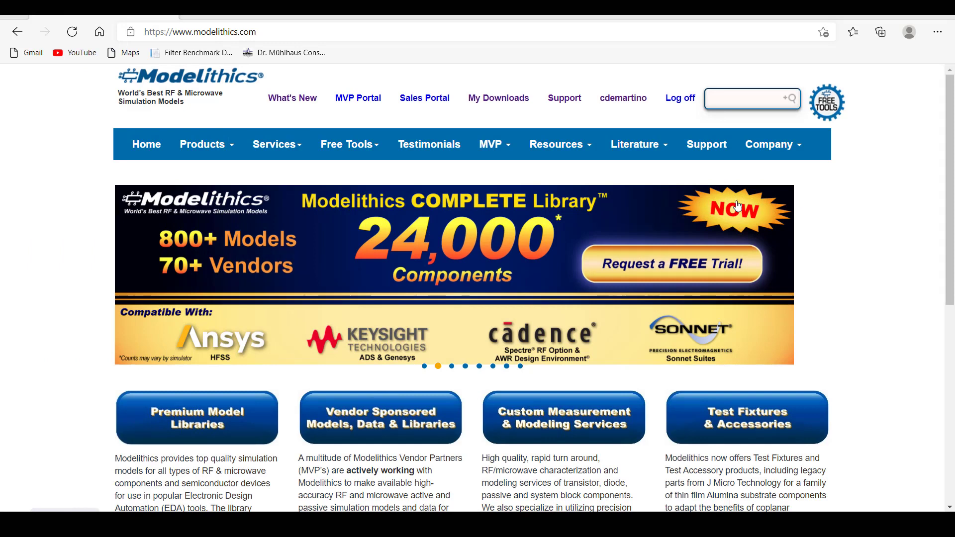
Open the first Published Articles PDF on RF system modeling for Wi-Fi and cellular interference
mouse_move(660, 152)
click(667, 283)
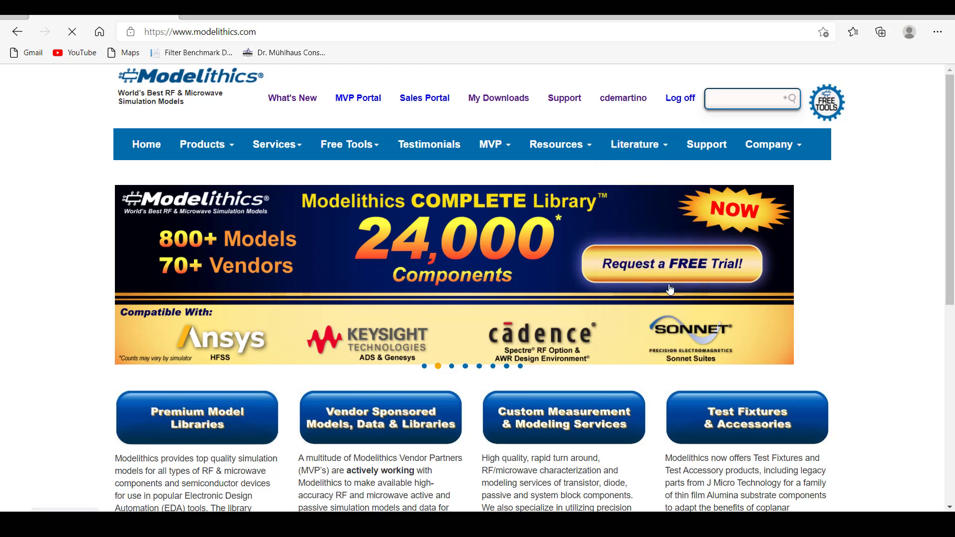
scroll(253, 289, down, 1)
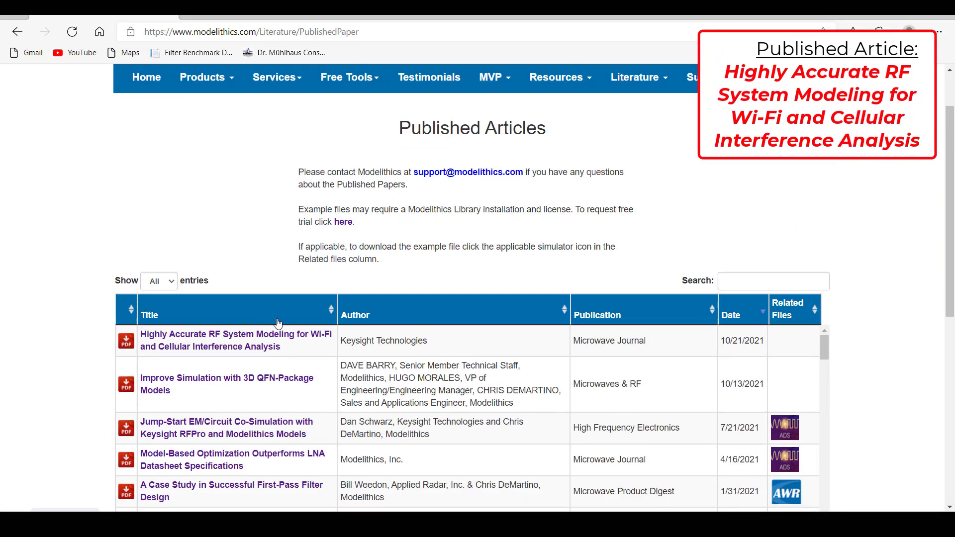
click(288, 340)
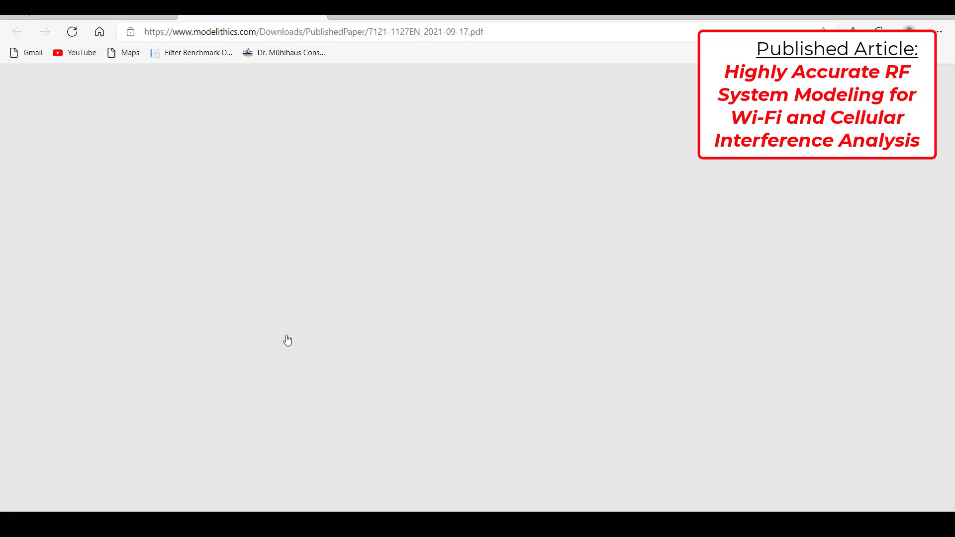